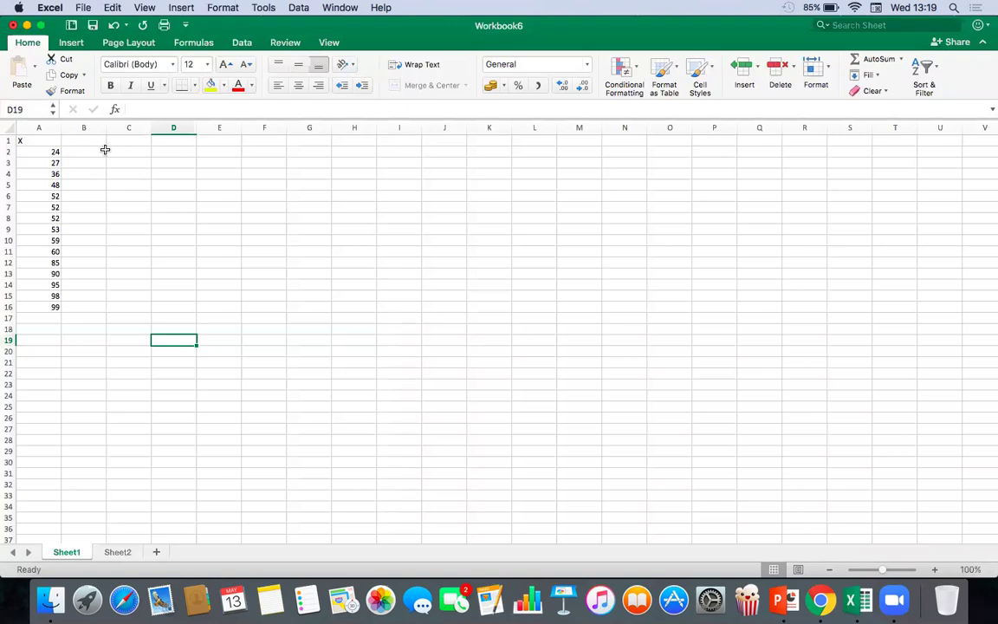
Label cell D5 "mean".
left_click(44, 142)
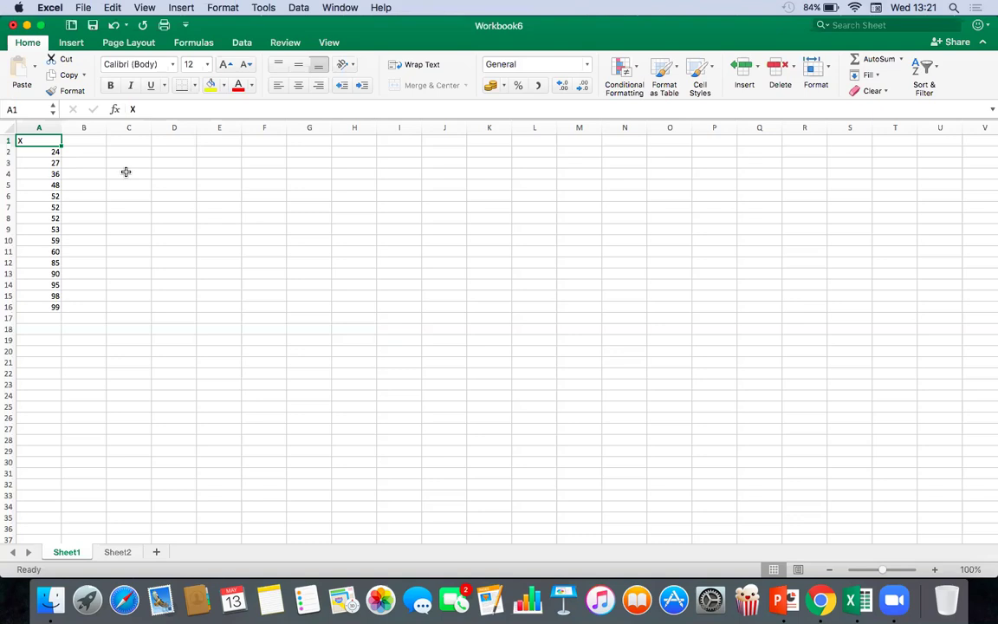
left_click(167, 185)
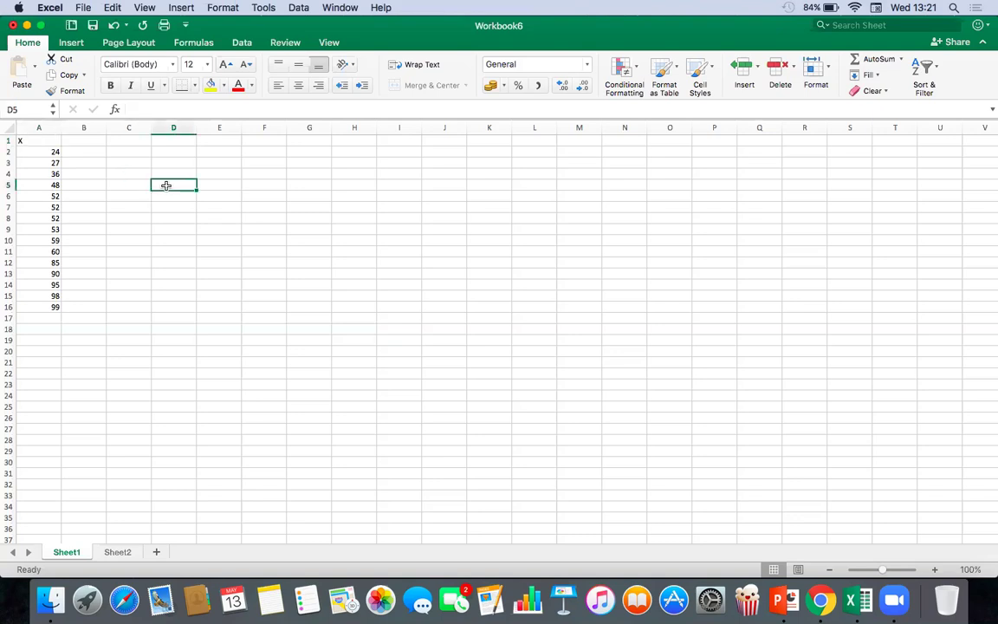
type("mean")
Calculate the mean of the X values in cell E5 with the formula =AVERAGE(A2:A16).
left_click(229, 185)
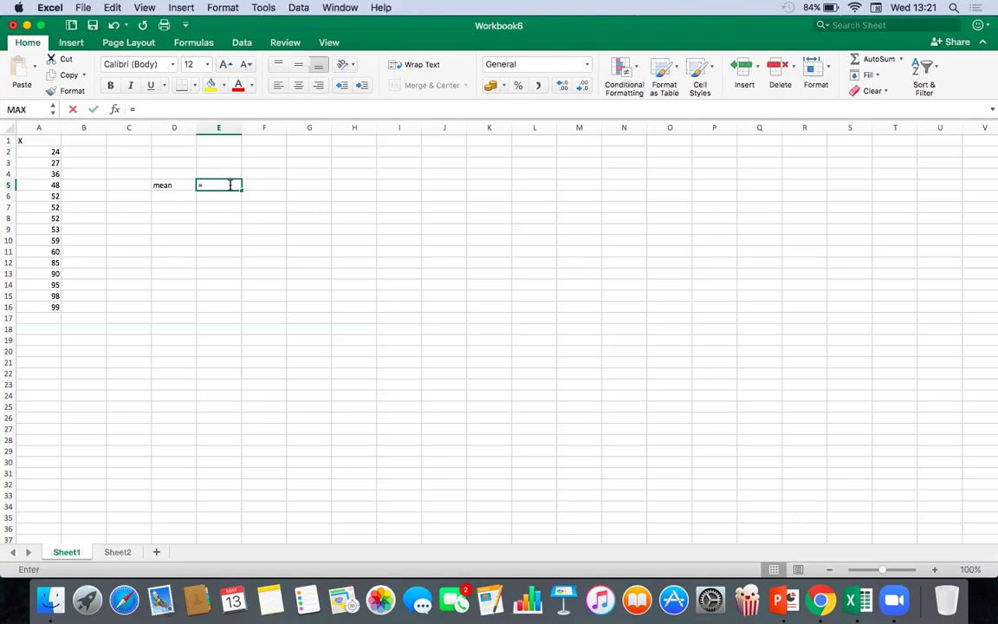
type("=")
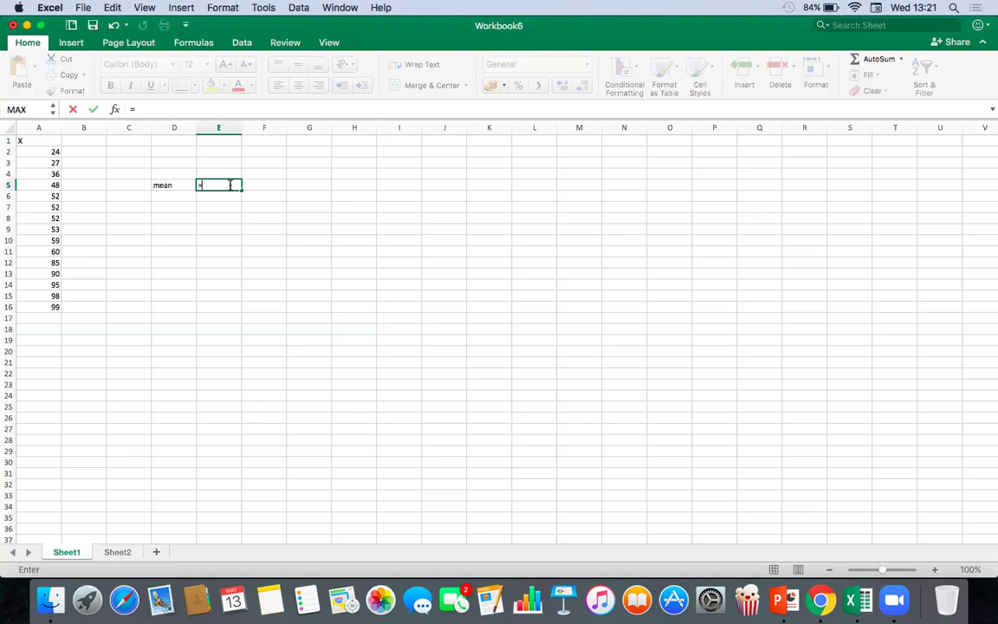
type("ave")
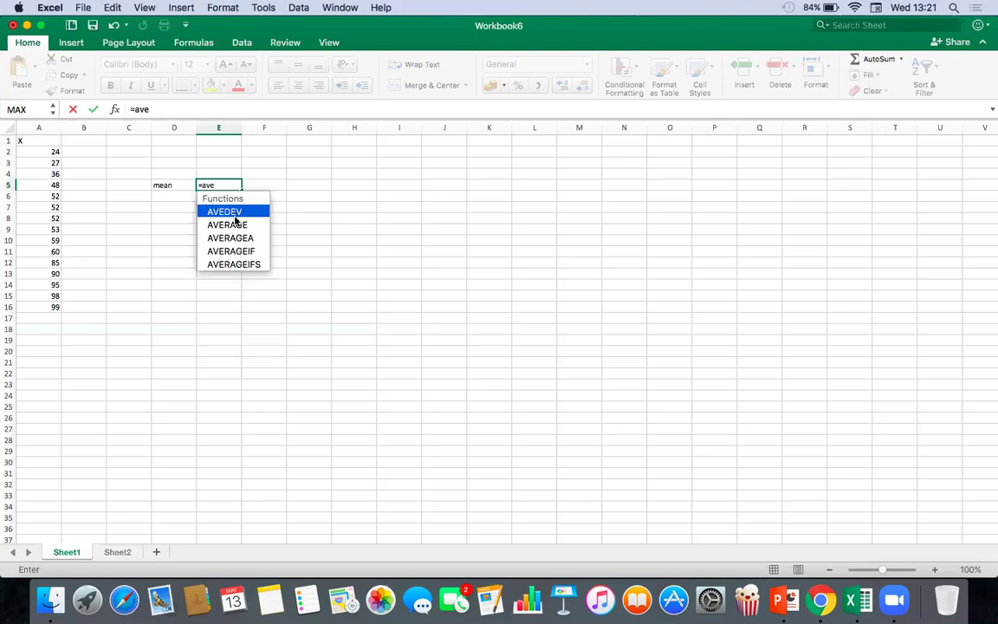
double_click(228, 225)
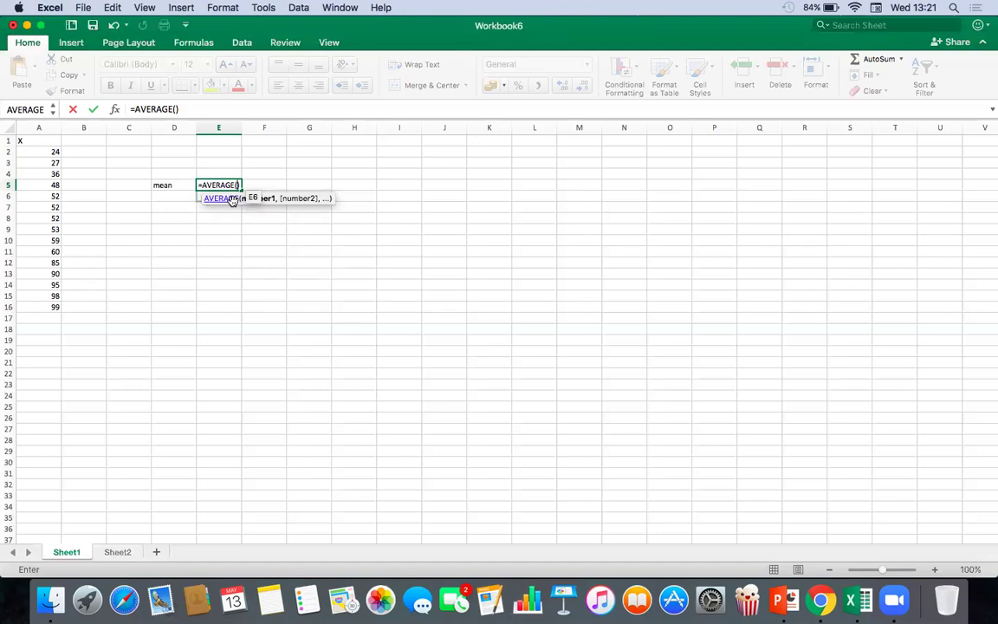
left_click(50, 153)
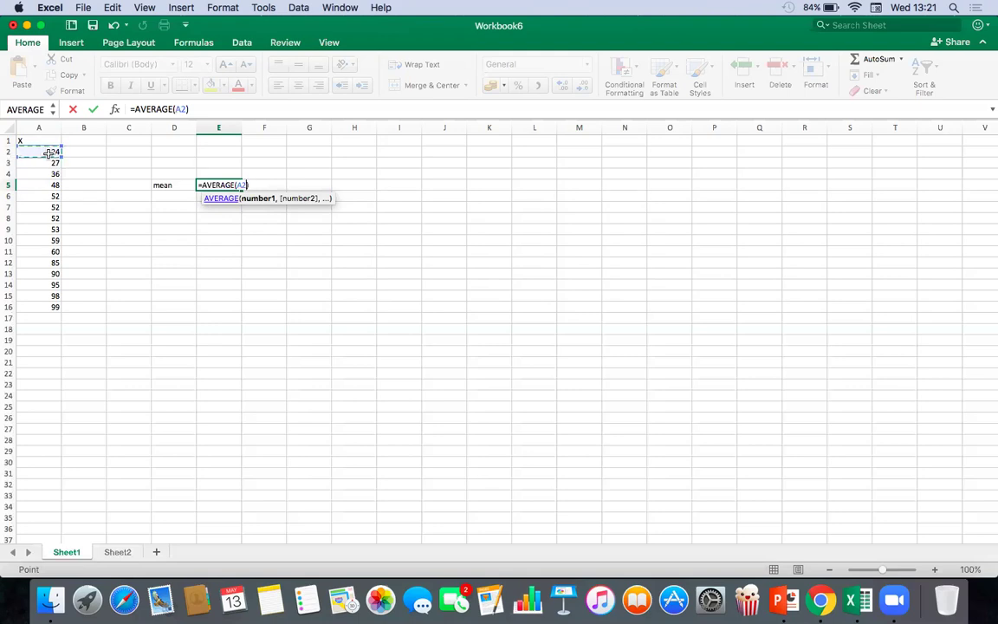
type("L")
key("BackSpace")
type(":")
left_click(54, 308)
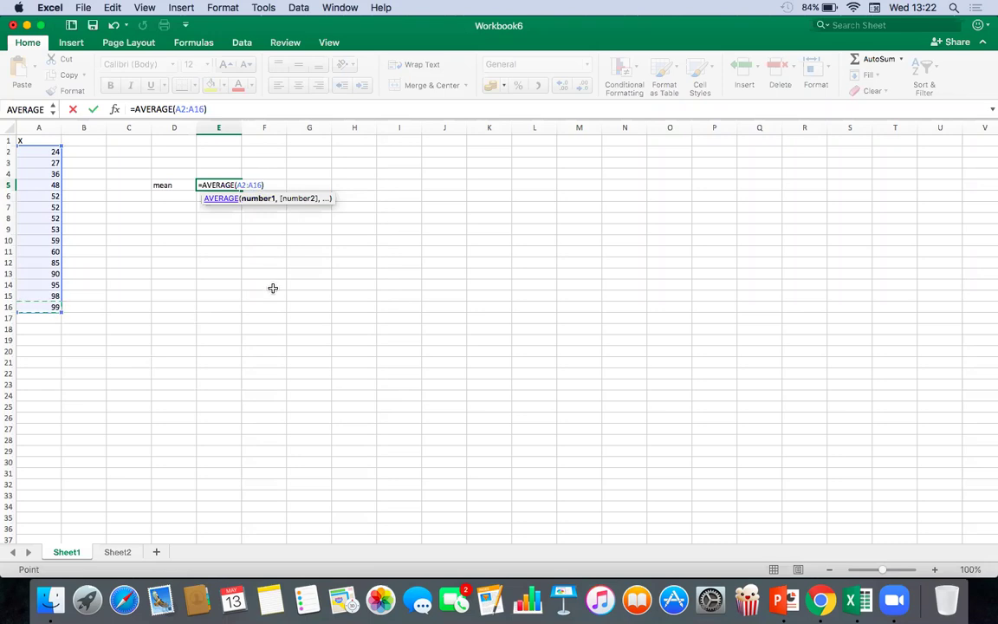
key("Return")
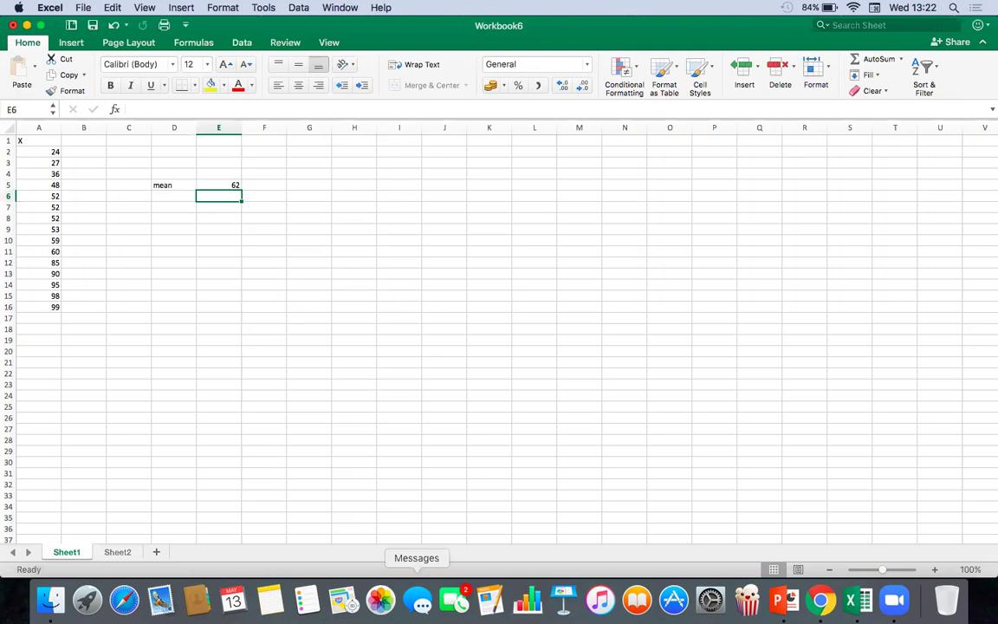
Label cell D6 "median" and calculate the median of the X values in E6 with =MEDIAN(A2:A16).
left_click(167, 198)
type("median")
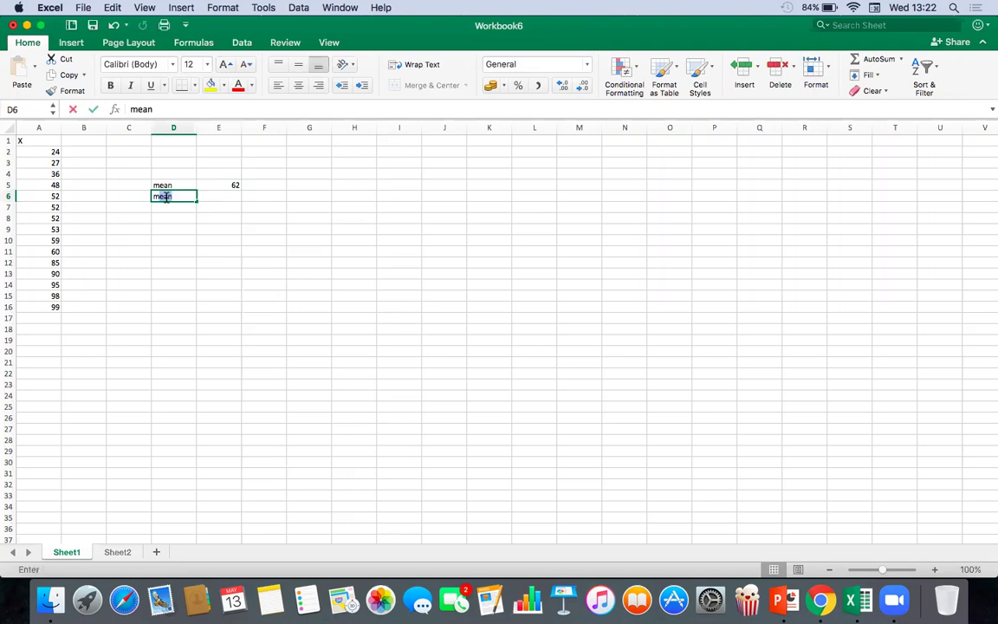
left_click(224, 197)
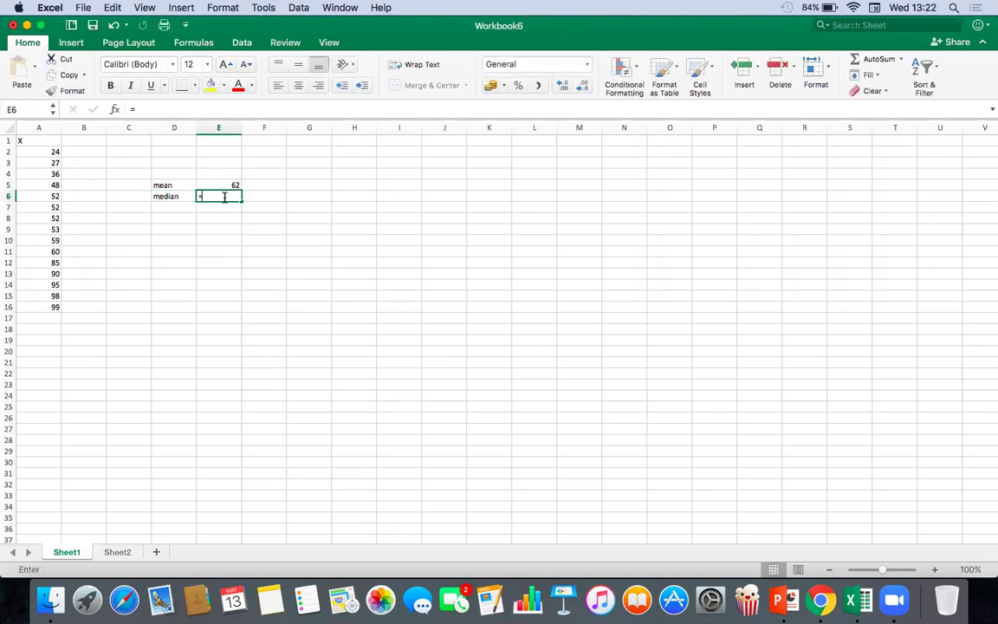
type("=")
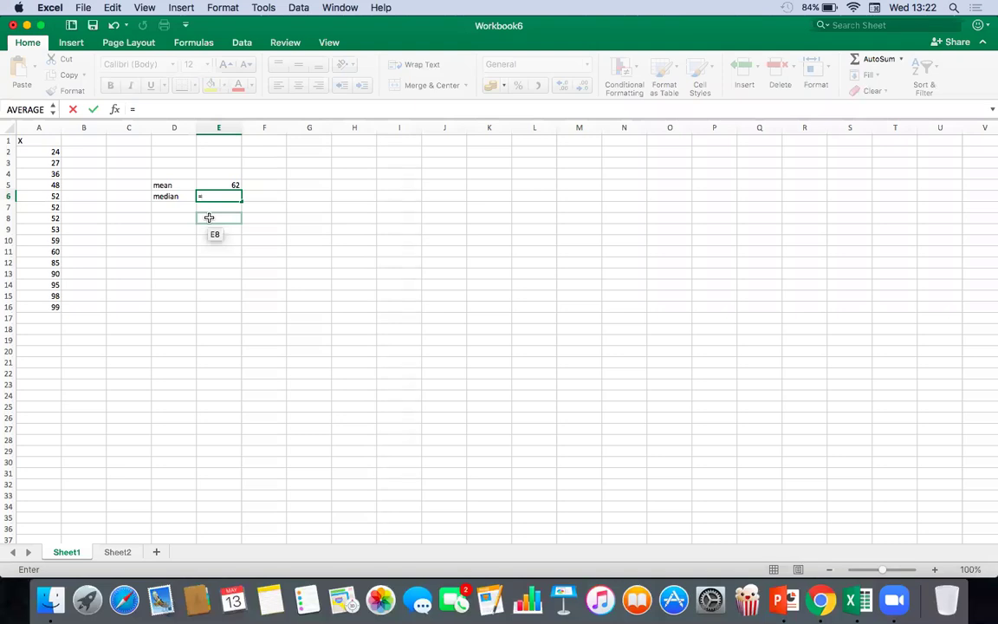
type("med")
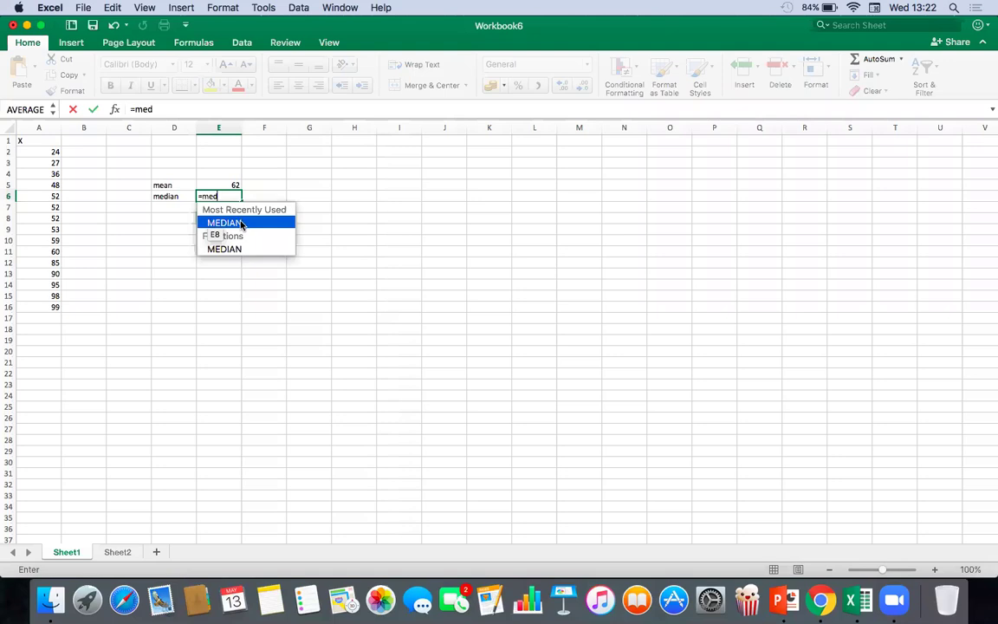
double_click(210, 222)
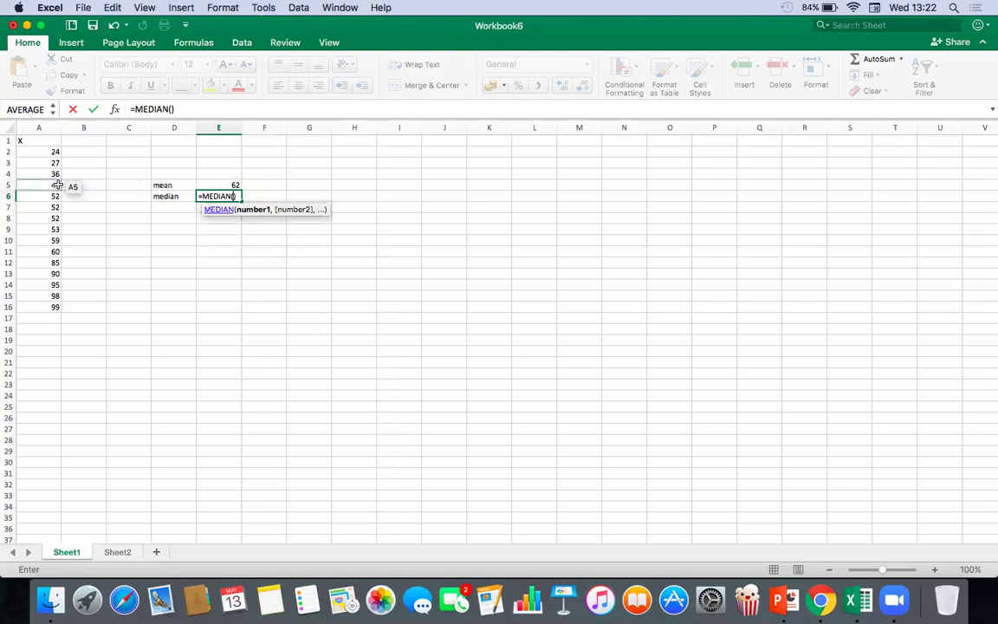
left_click(47, 153)
type(":")
left_click(51, 308)
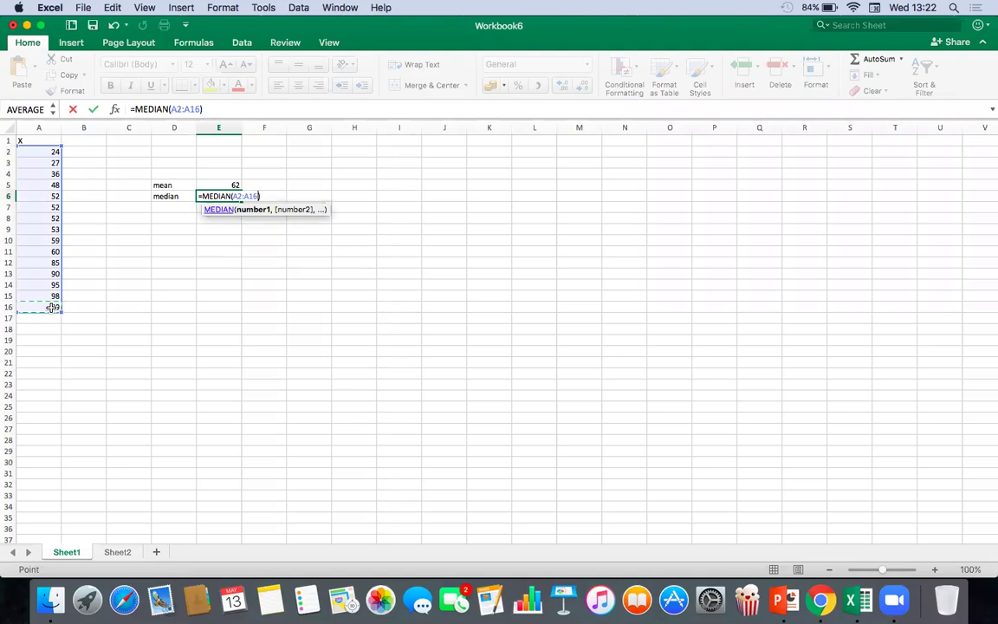
key("Return")
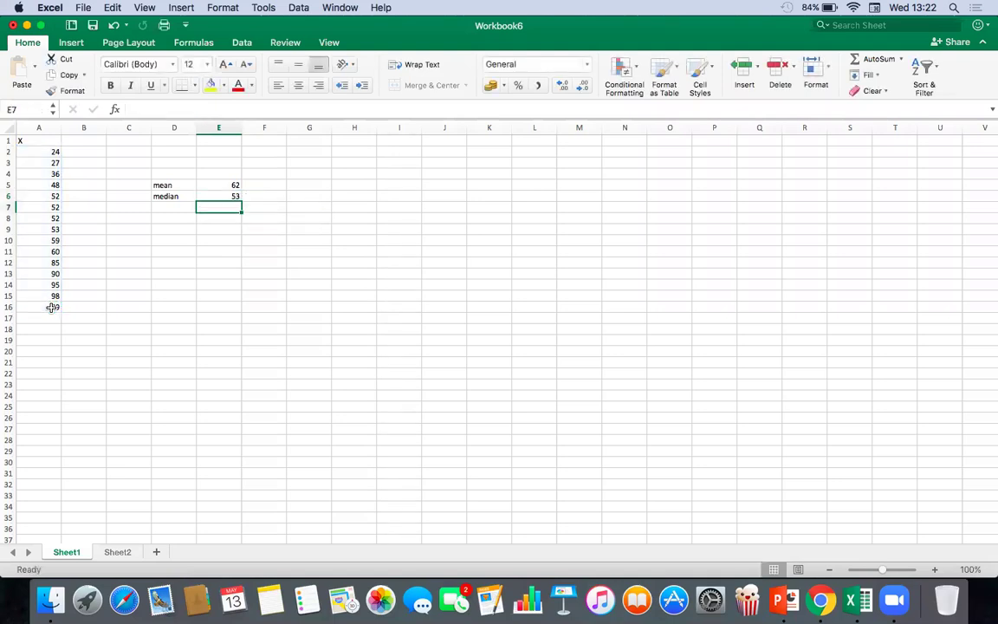
Label cell D7 "mode" and calculate the mode of the X values in E7 with =MODE.MULT(A2:A16).
left_click(179, 209)
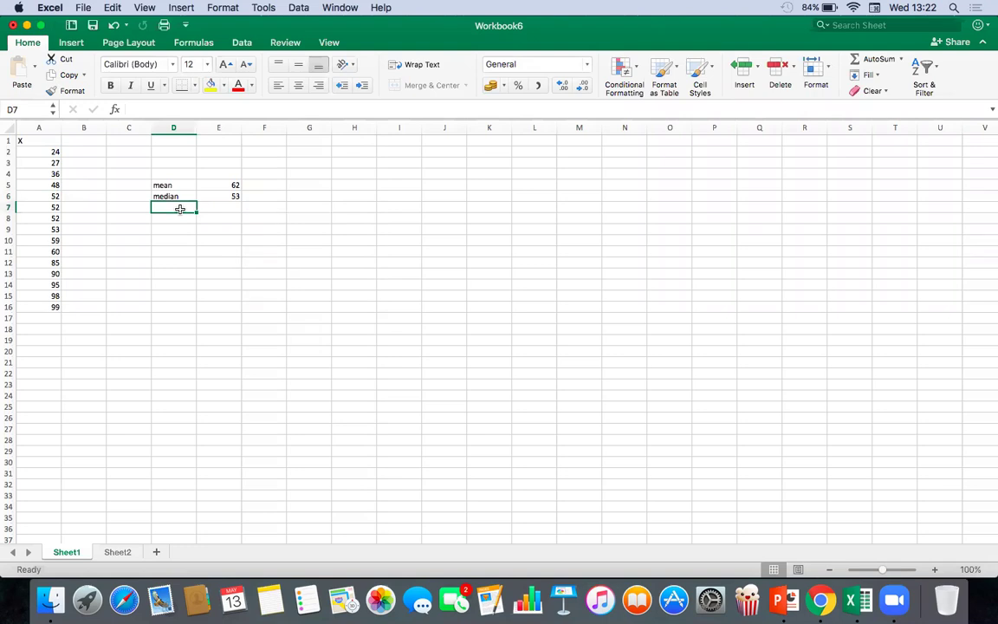
type("mode")
left_click(213, 210)
type("=")
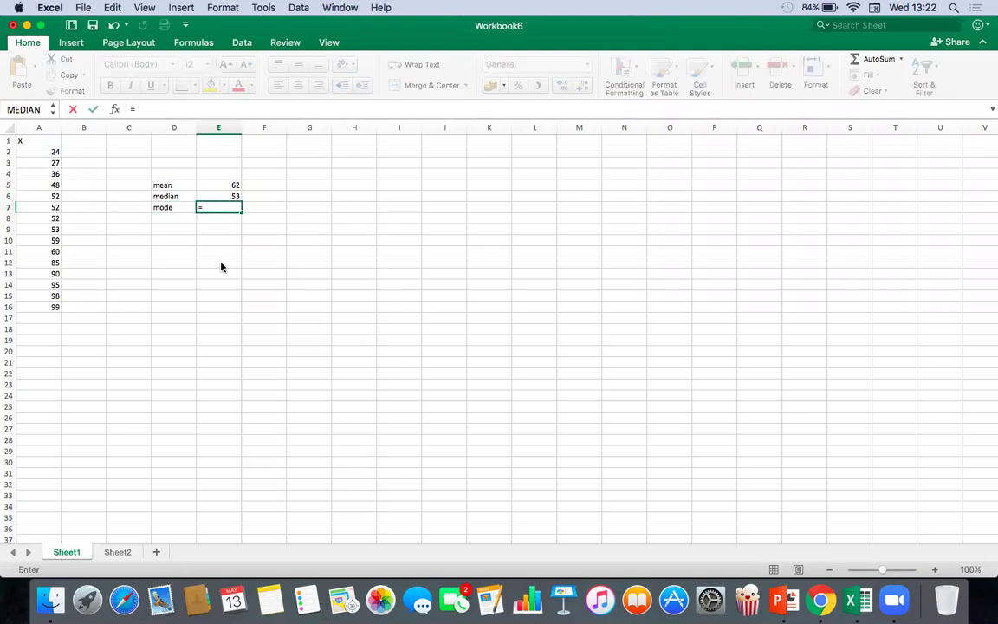
type("mode")
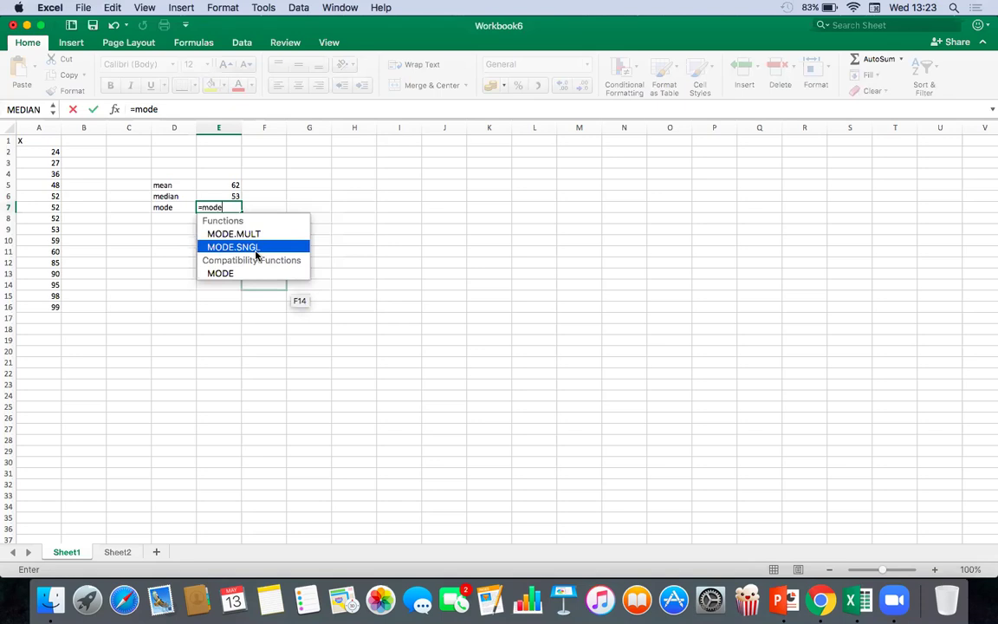
double_click(245, 234)
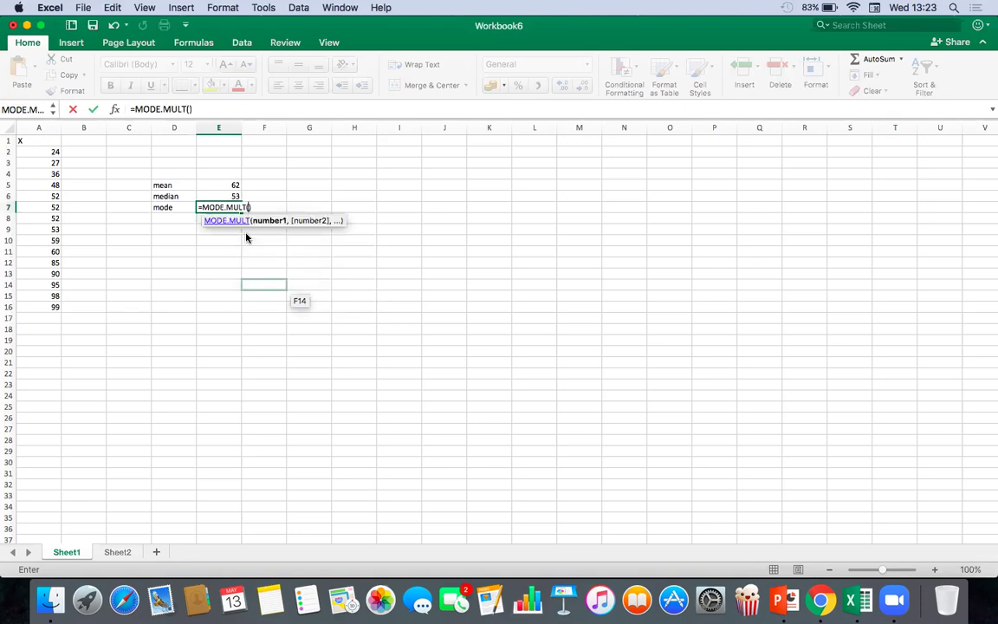
left_click(54, 152)
type(":")
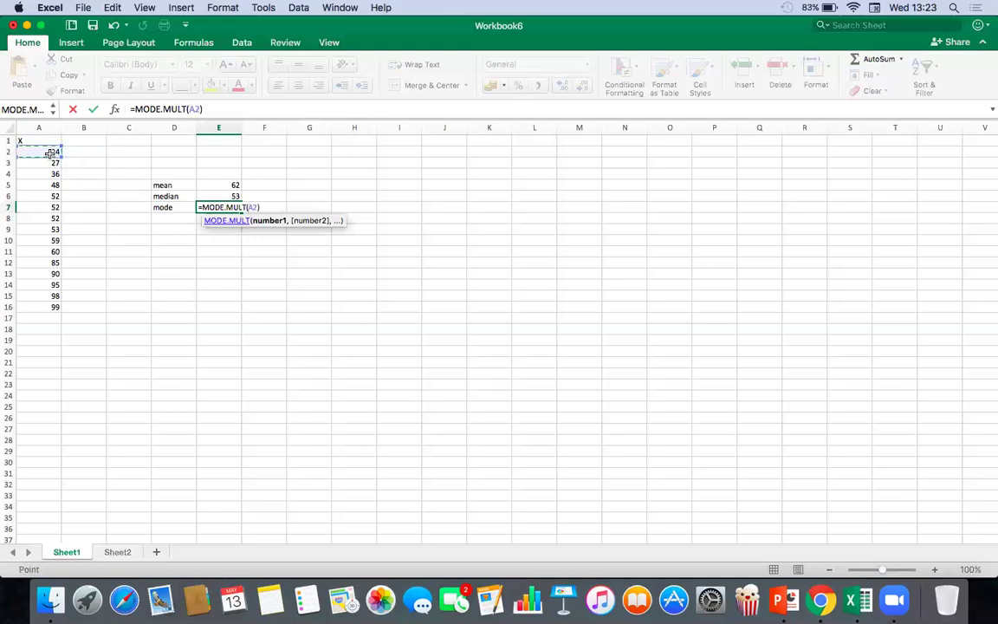
left_click(54, 306)
key("Return")
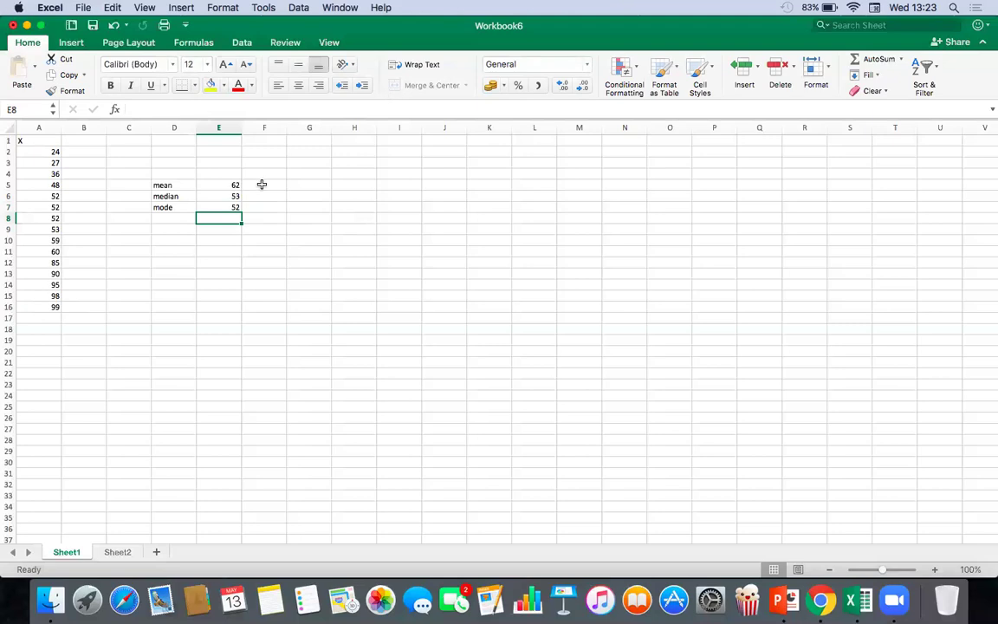
Widen column D to about twice its width and label cell D8 "first quartile (Q1)".
left_click(183, 219)
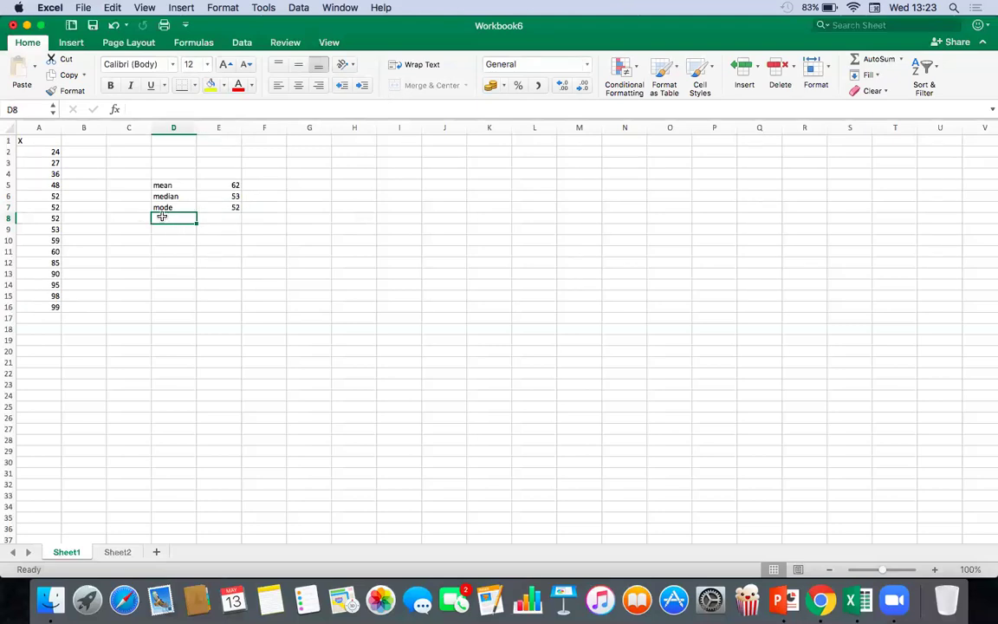
left_click_drag(196, 127, 251, 131)
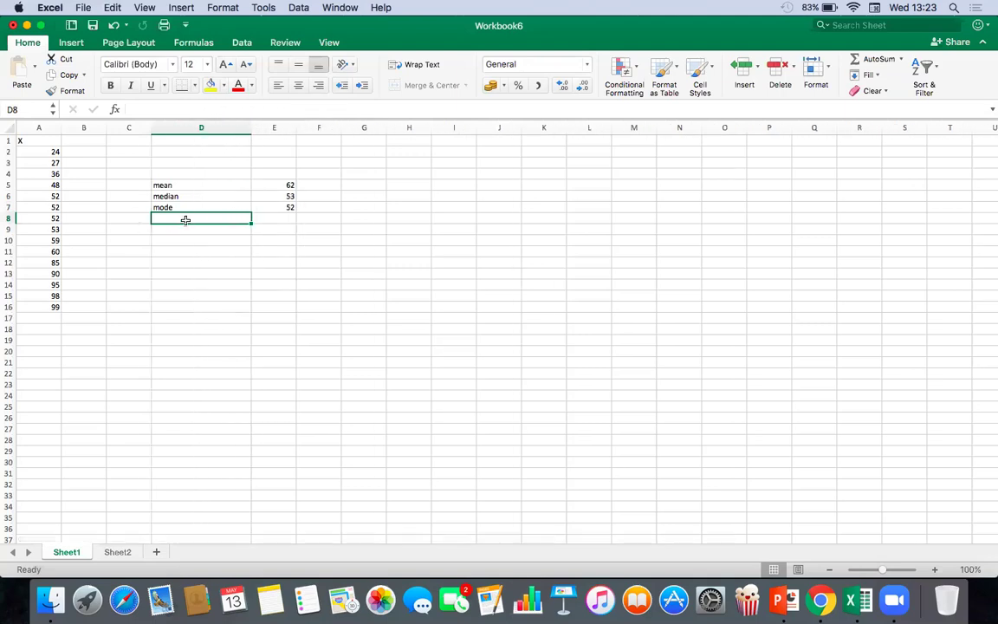
type("first q")
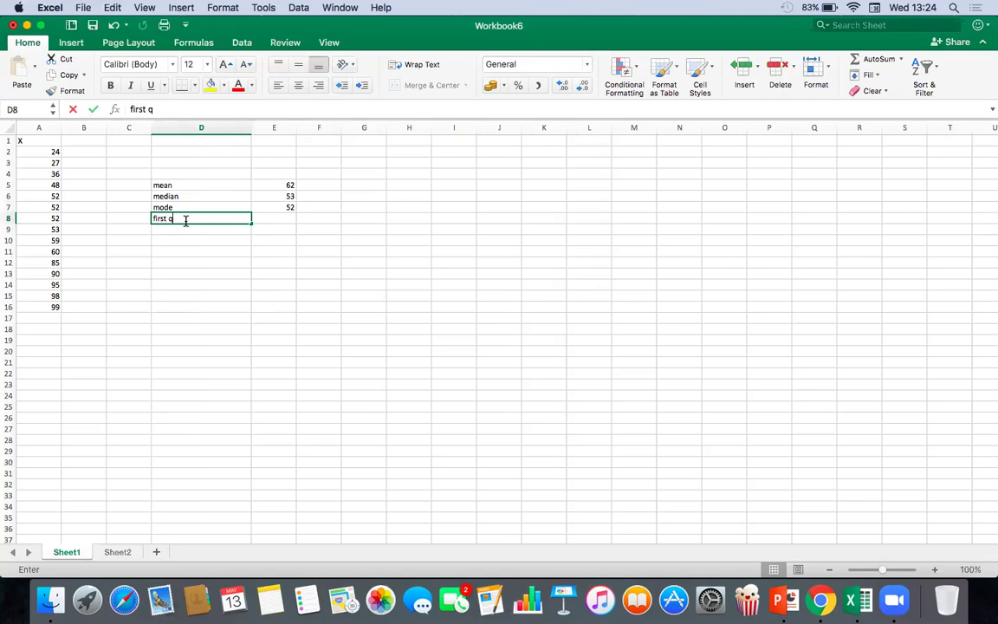
type("uartile")
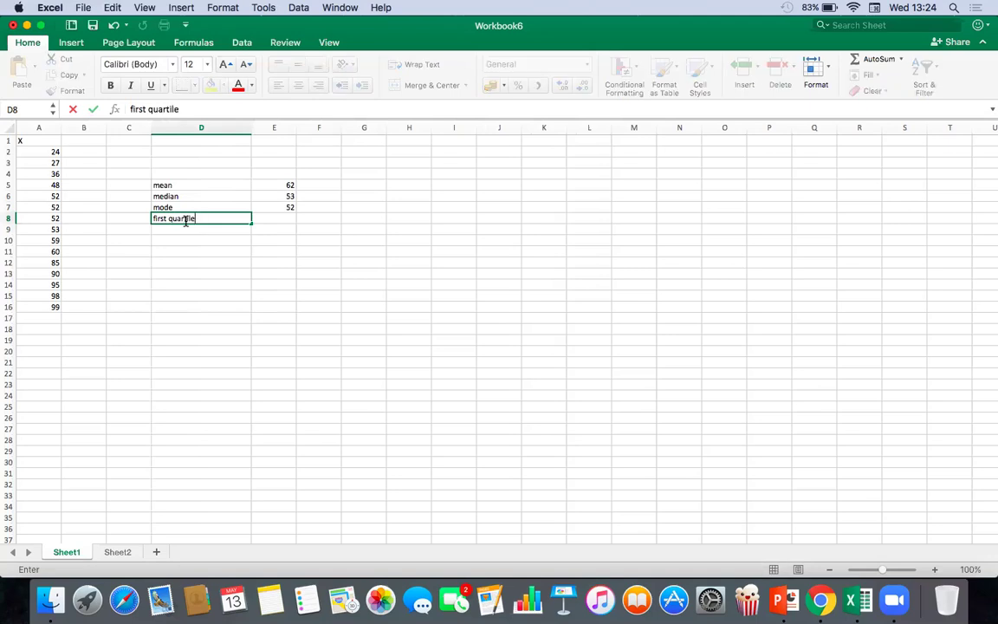
type(" 8Q!")
key("BackSpace")
key("BackSpace")
key("BackSpace")
key("BackSpace")
type("(Q1)")
Calculate the first quartile of the X values in cell E8 with the formula =QUARTILE.INC(A2:A16,1).
left_click(288, 218)
type("=")
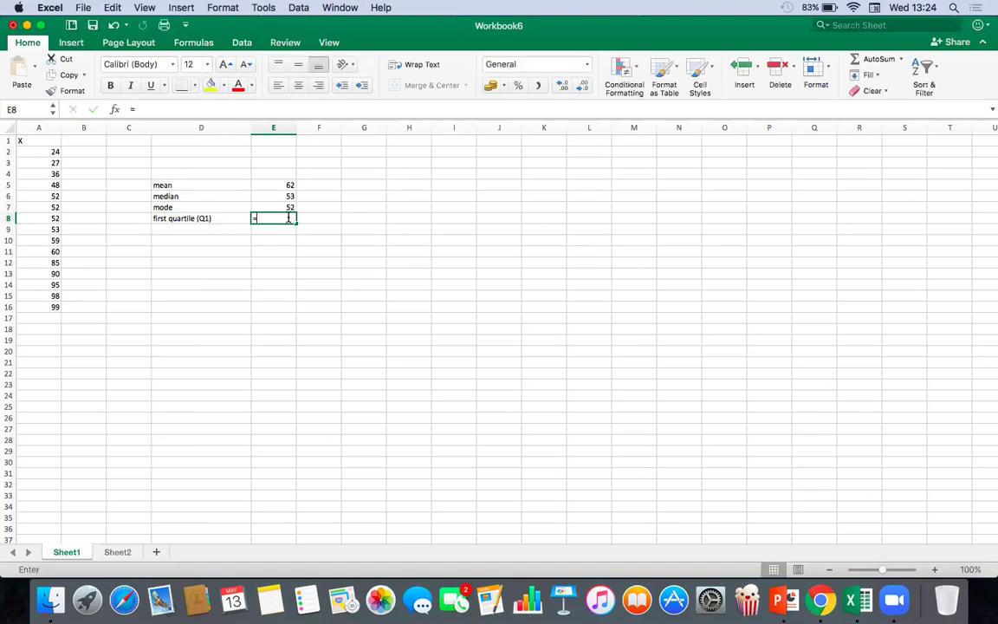
type("qua")
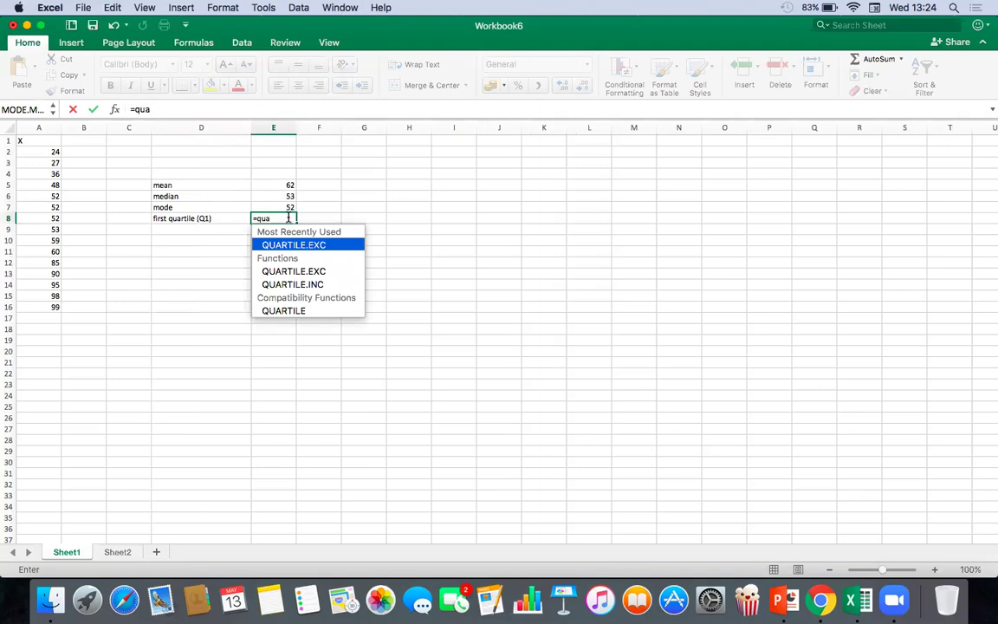
left_click(299, 284)
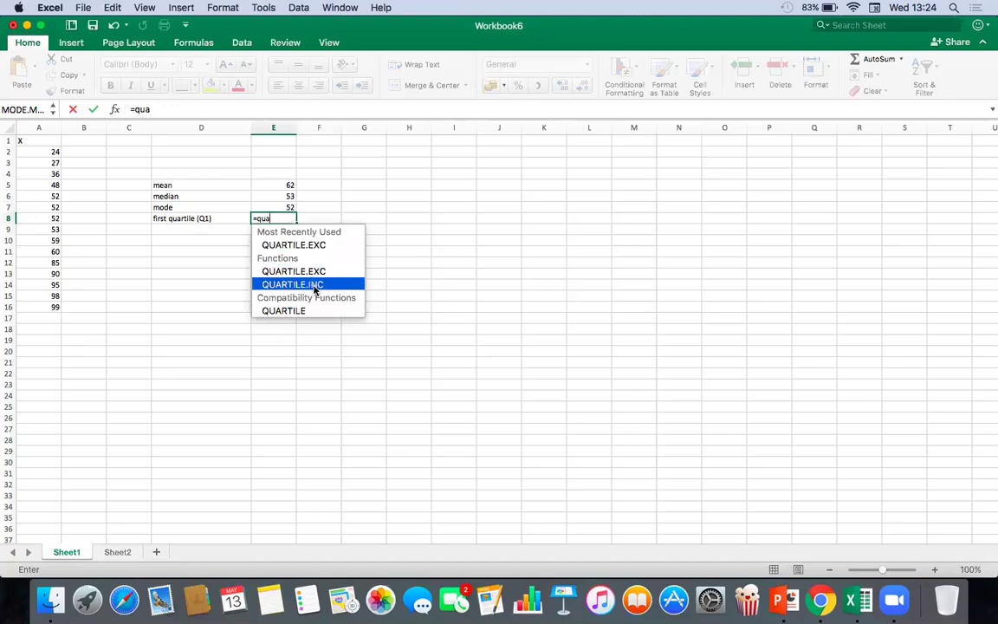
left_click(324, 273)
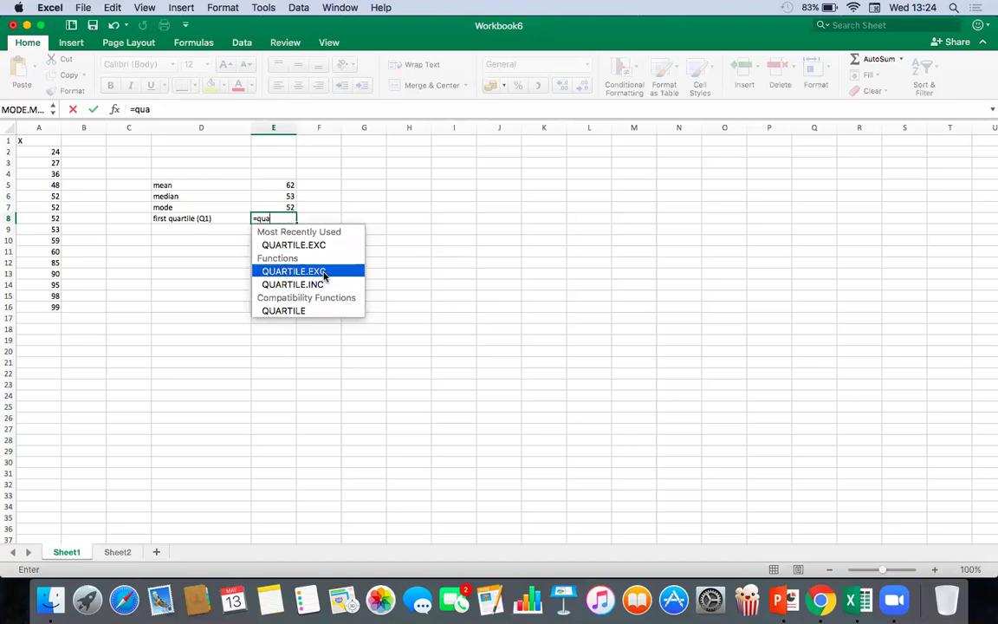
left_click(302, 310)
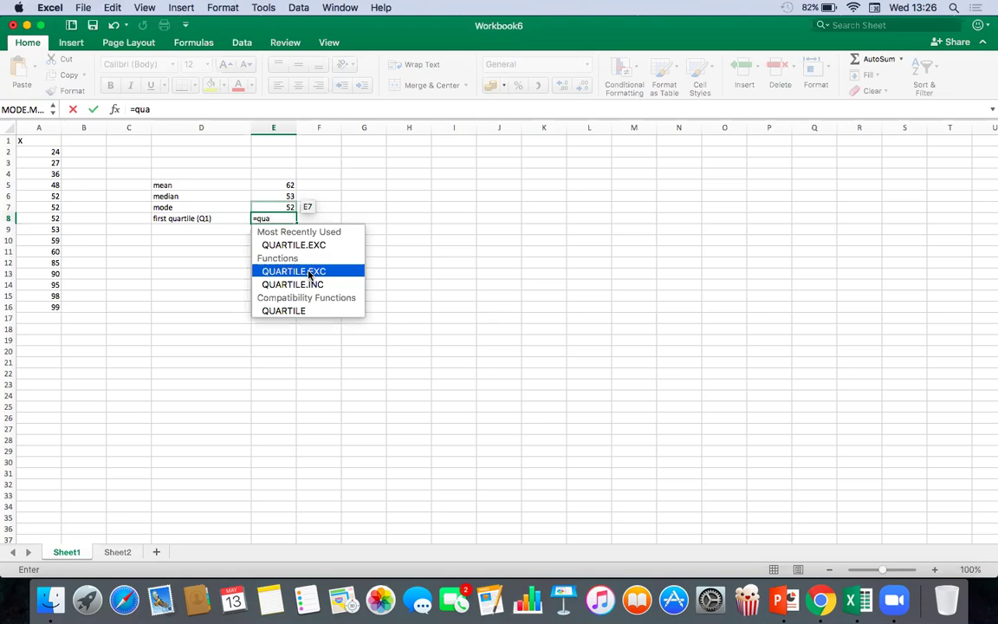
double_click(305, 284)
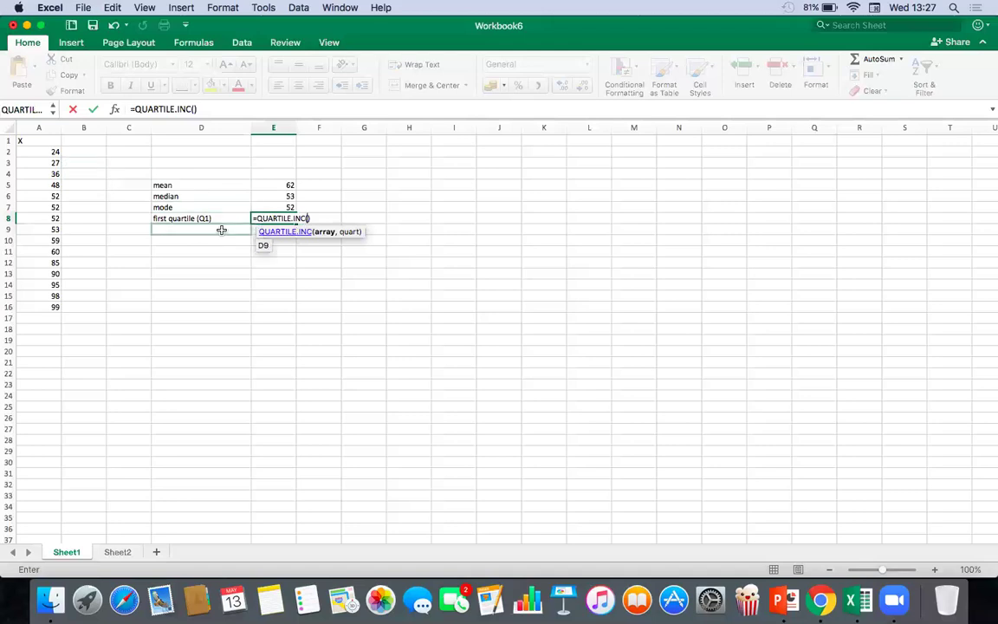
left_click(45, 152)
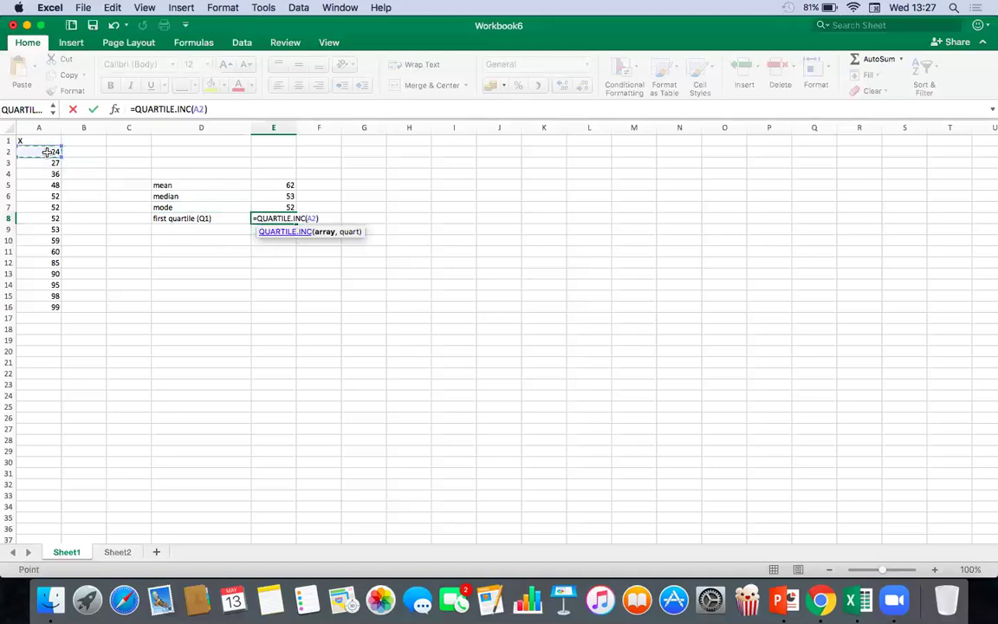
left_click(49, 308, "shift")
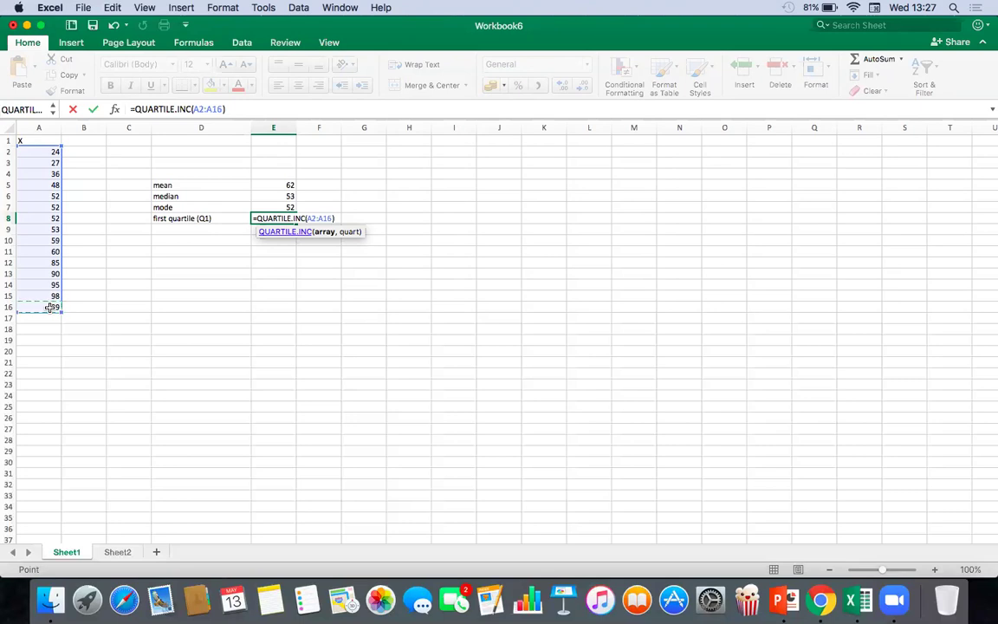
type(",1")
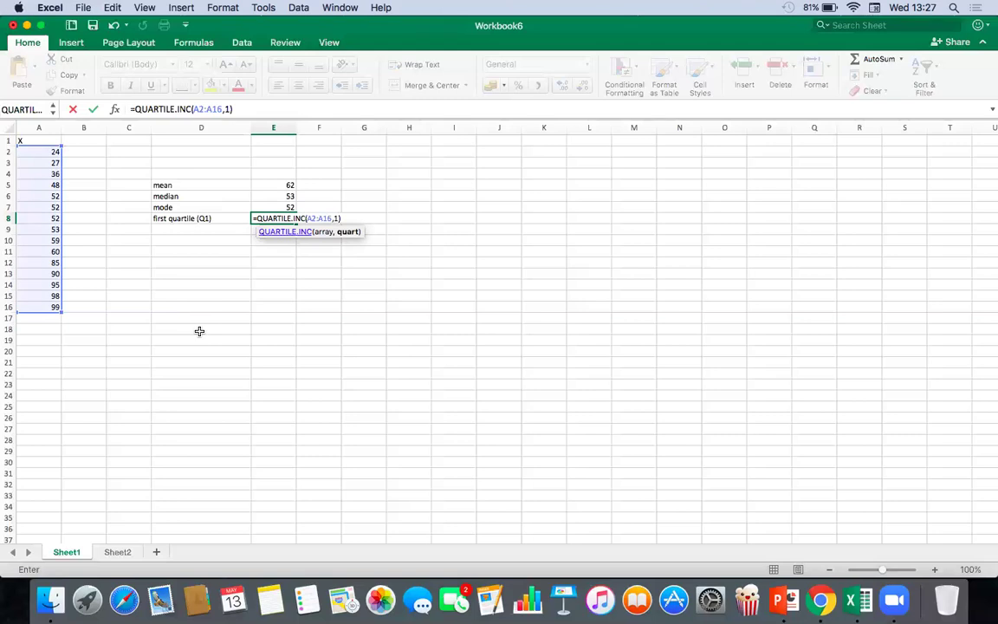
key("Return")
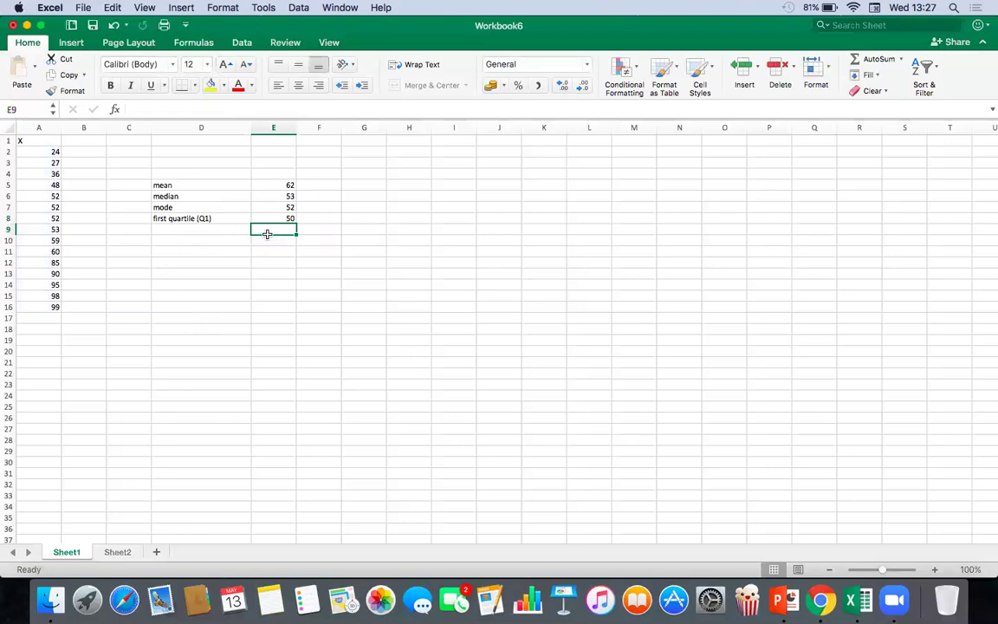
Label cell D9 "third quartile (q3)" and calculate the third quartile of the X values in E9 with =QUARTILE.INC(A2:A16,3).
left_click(211, 230)
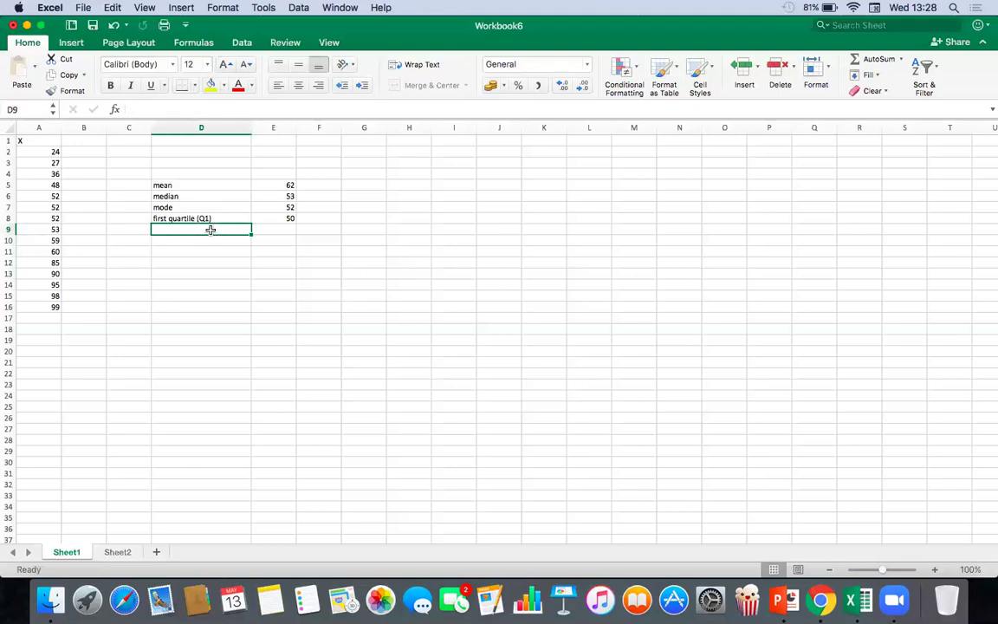
type("third")
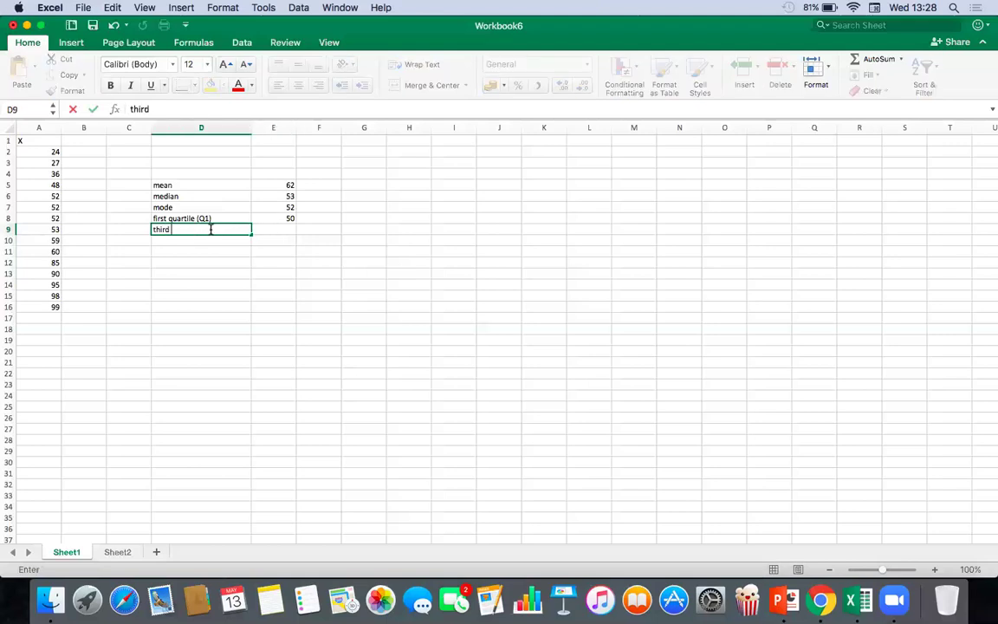
type(" quartile (q3)")
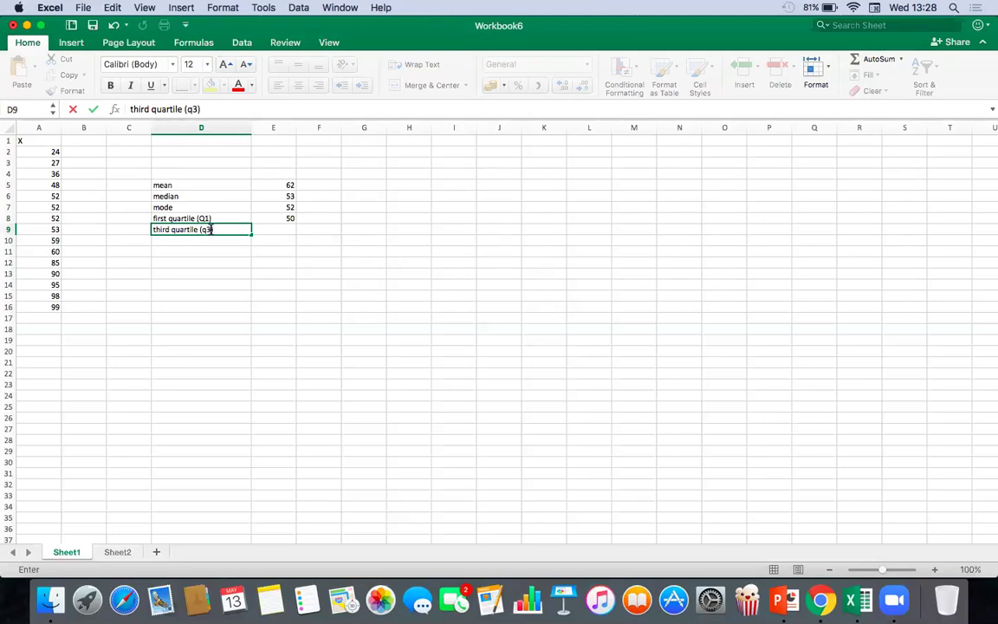
left_click(274, 231)
type("=qa")
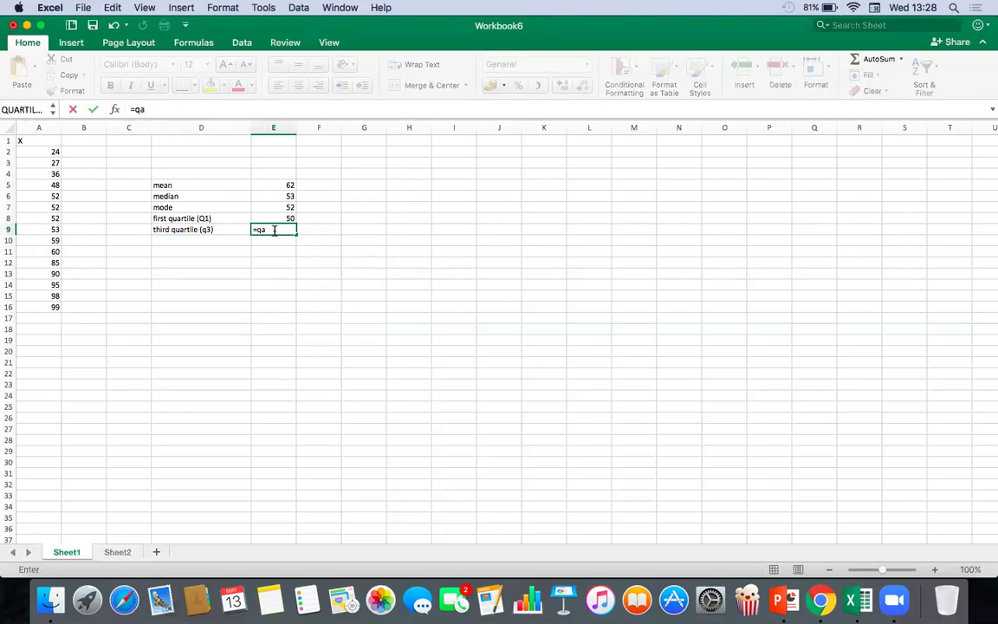
key("BackSpace")
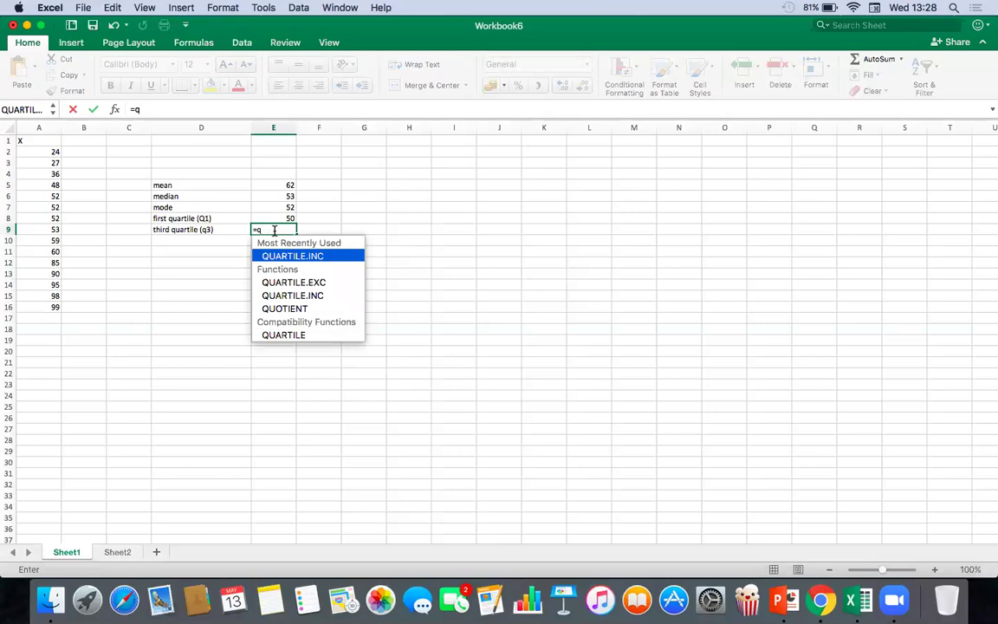
double_click(293, 256)
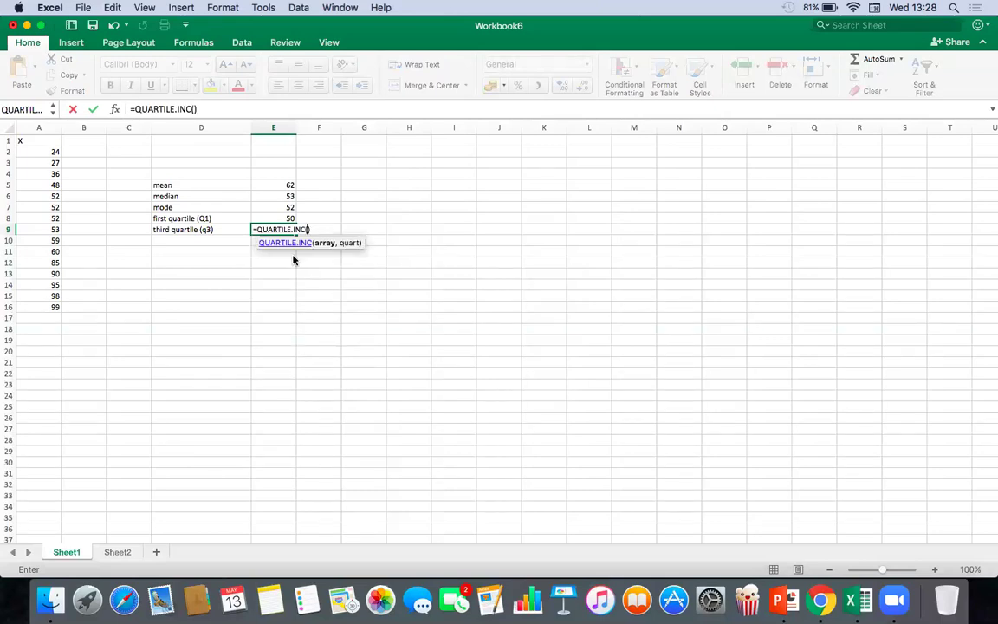
left_click(54, 153)
left_click_drag(54, 153, 49, 307)
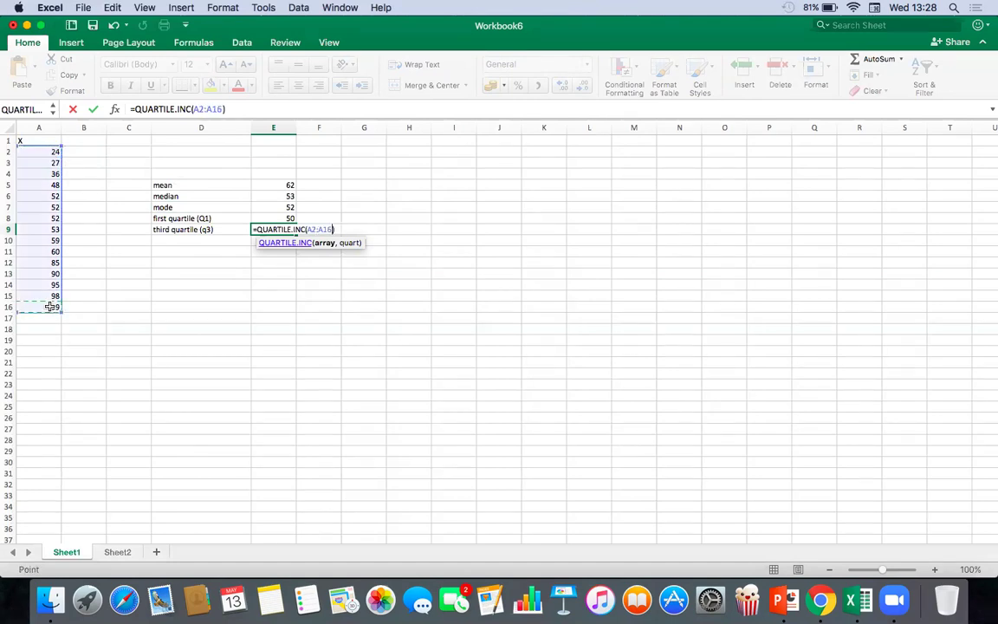
type(",3")
key("Return")
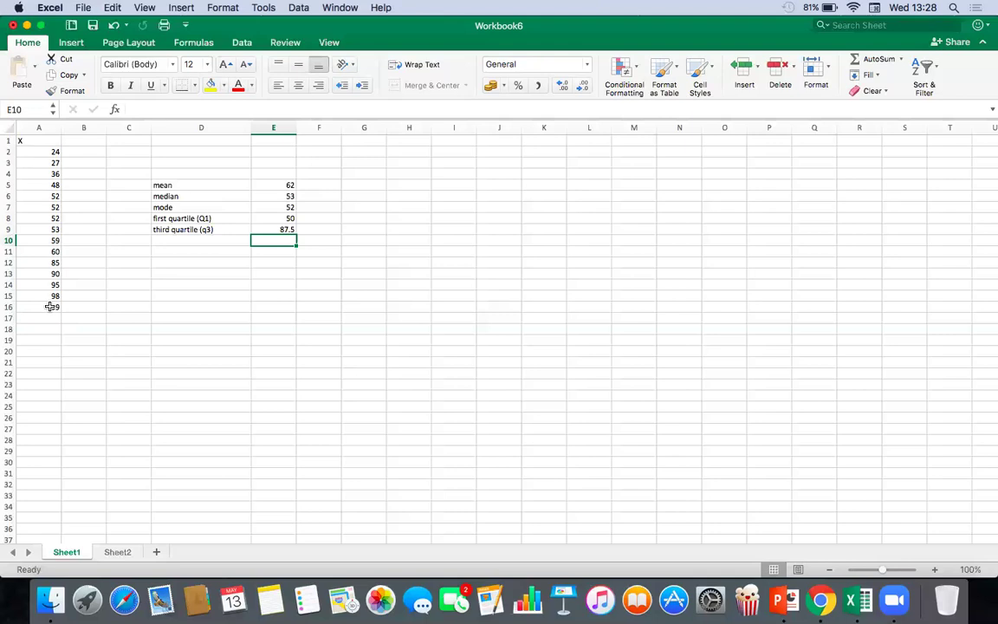
Label cell D10 "standard deviation" and calculate the population standard deviation of the X values in E10 with =STDEV.P(A2:A16).
left_click(204, 241)
type("sta")
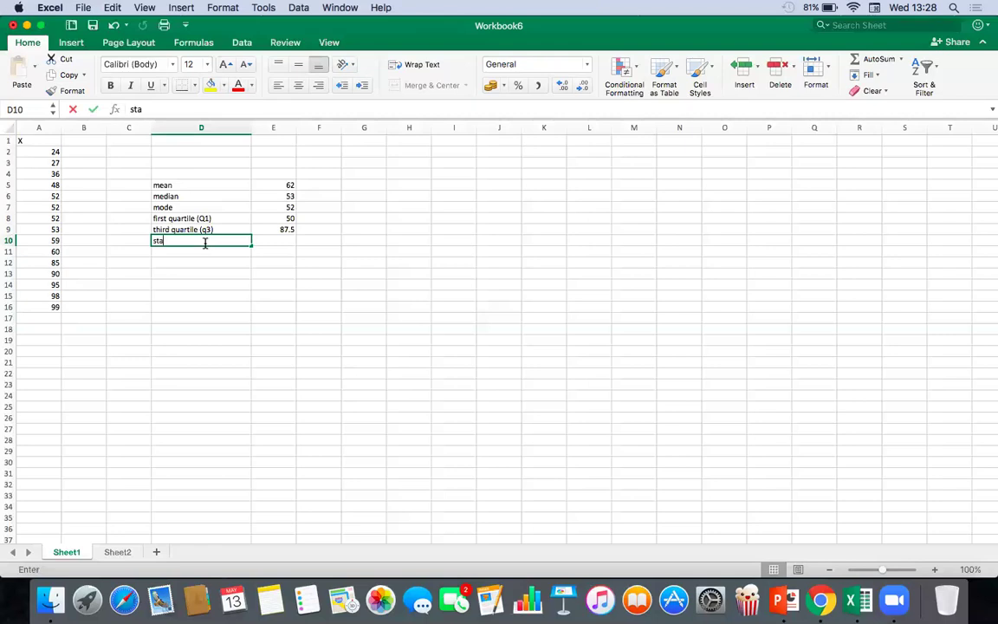
type("ndard deviation")
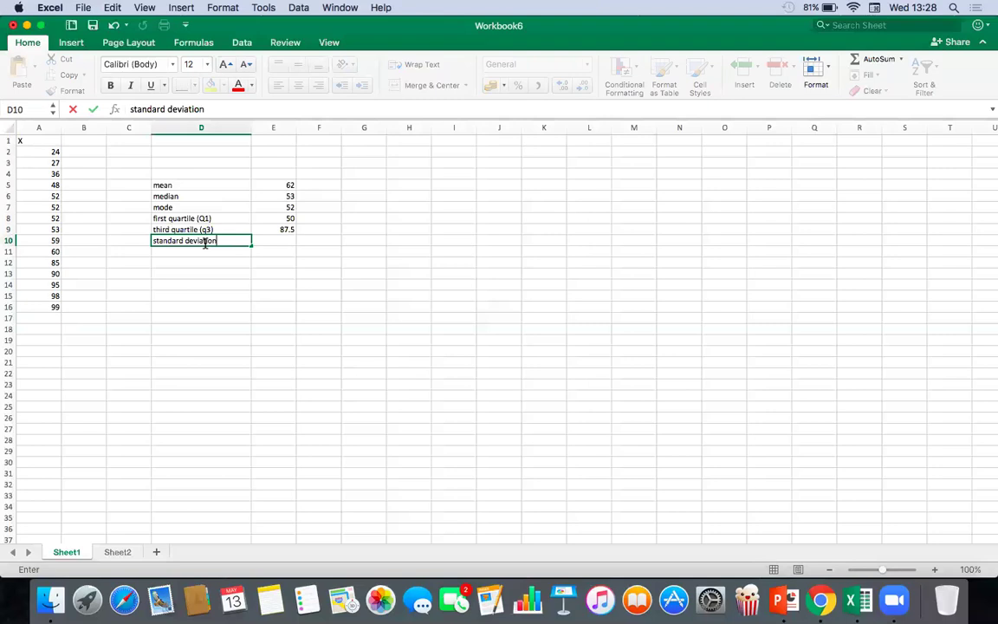
left_click(285, 244)
type("=")
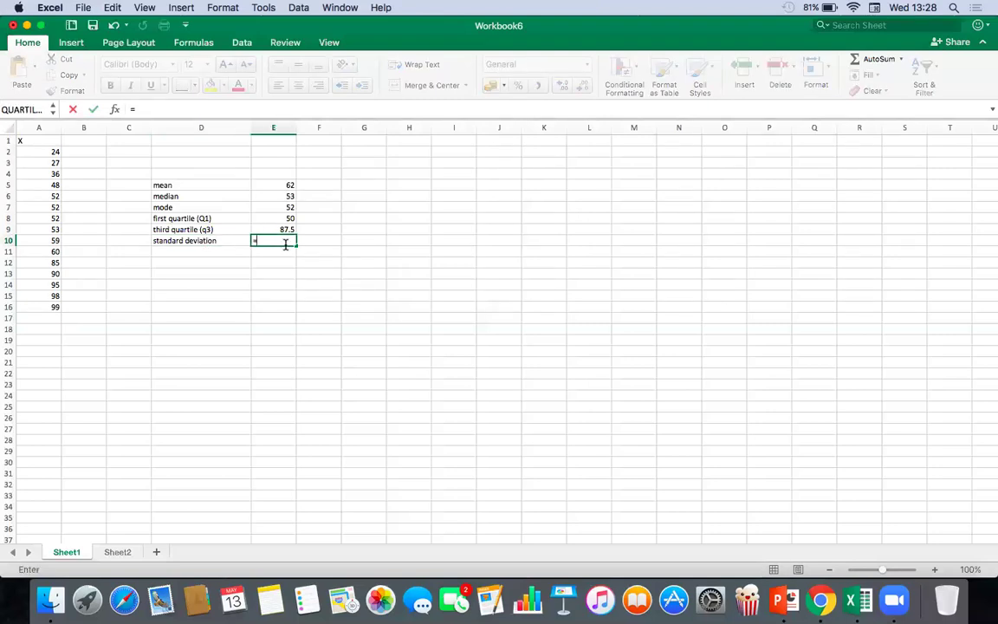
type("st")
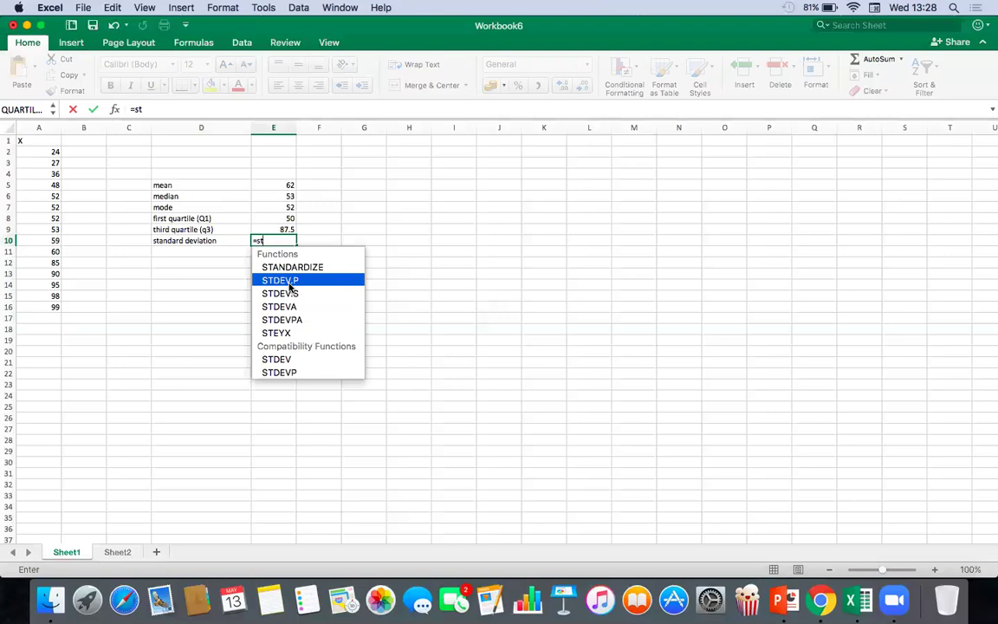
double_click(291, 282)
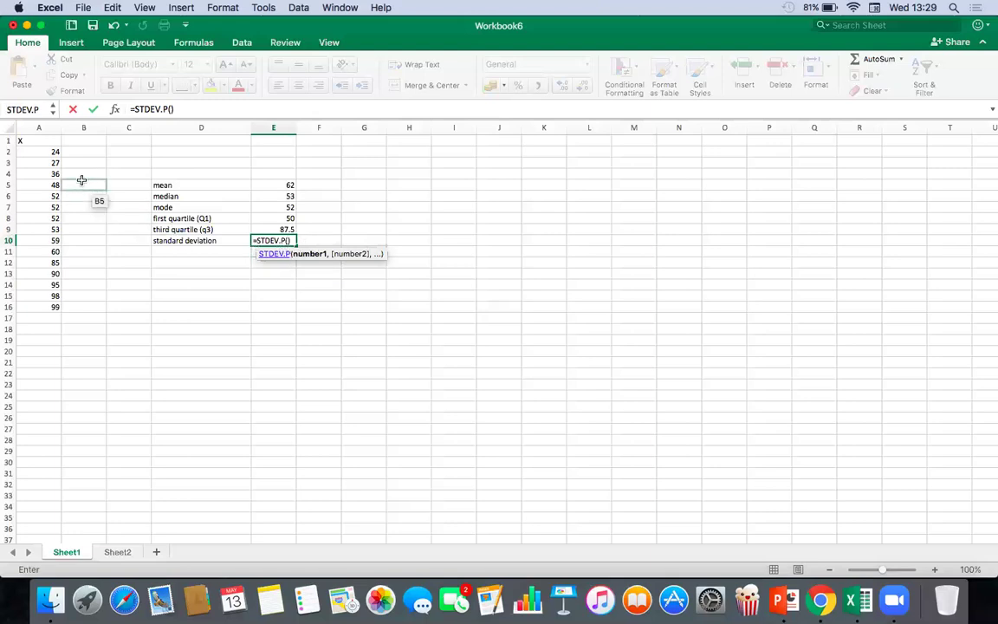
left_click(53, 152)
type(":")
left_click(50, 305)
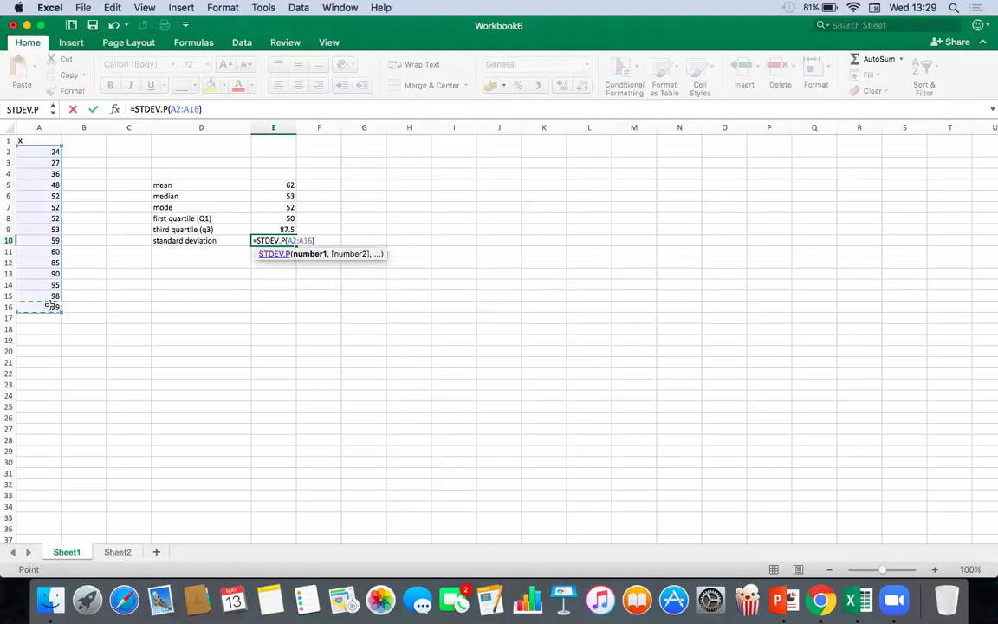
key("Return")
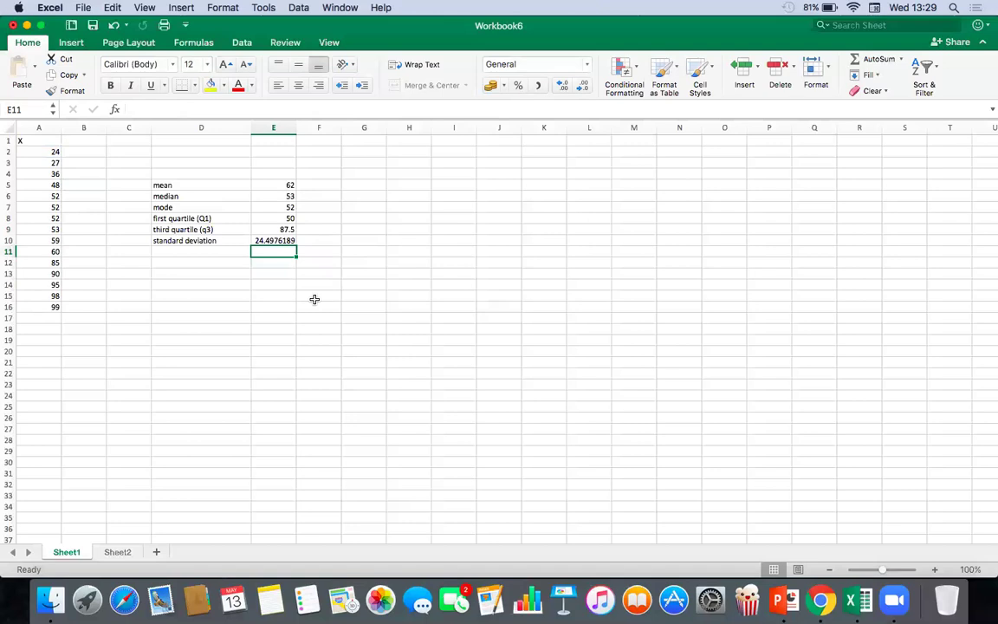
Label cell D11 "karl perarson coeff. Of skewness (Sk)" and widen column D so the whole label fits.
left_click(182, 252)
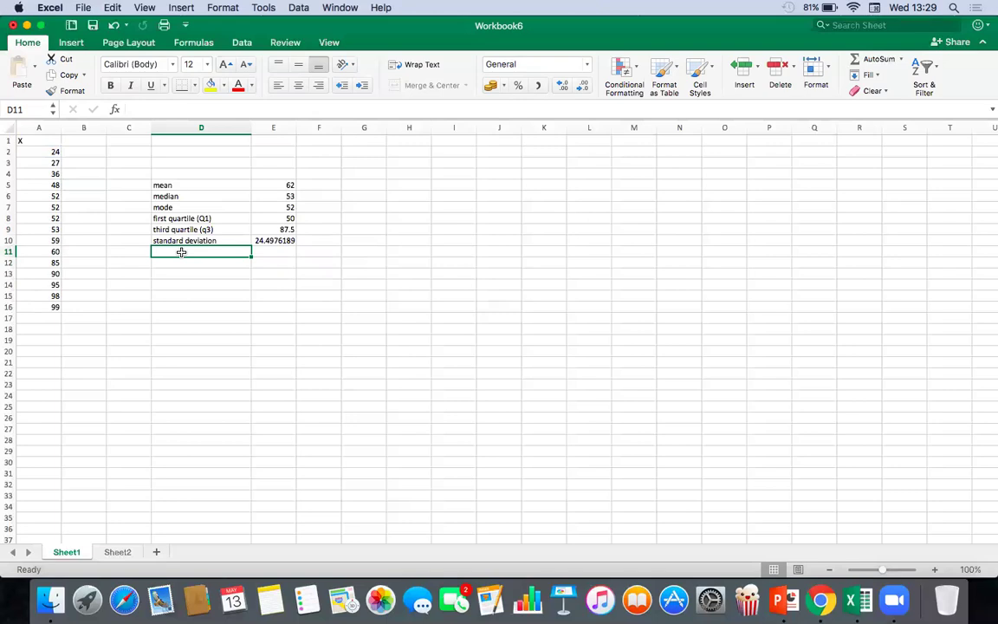
type("karl p")
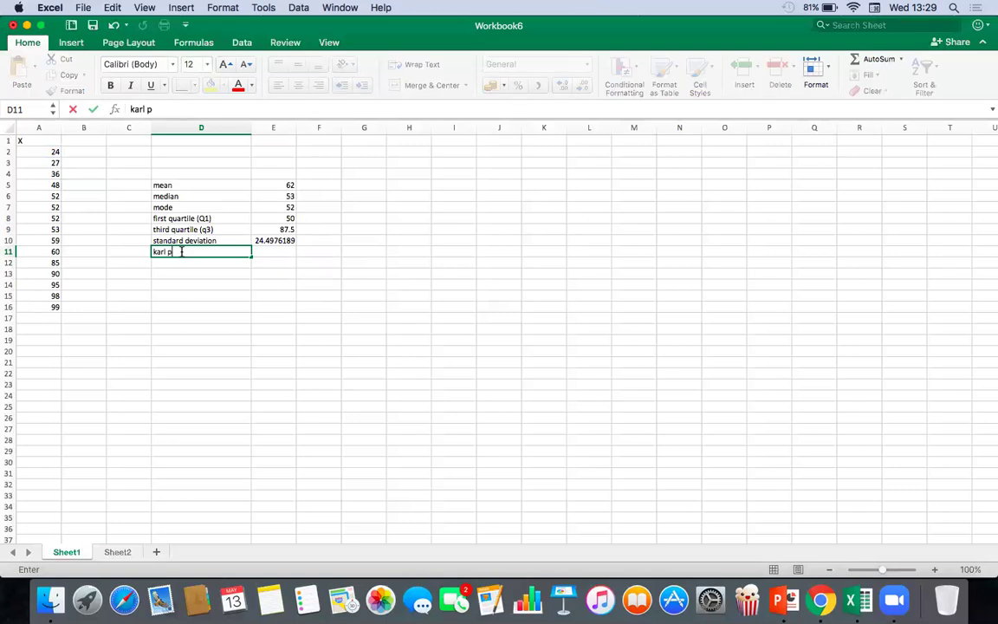
type("erarson coeff.")
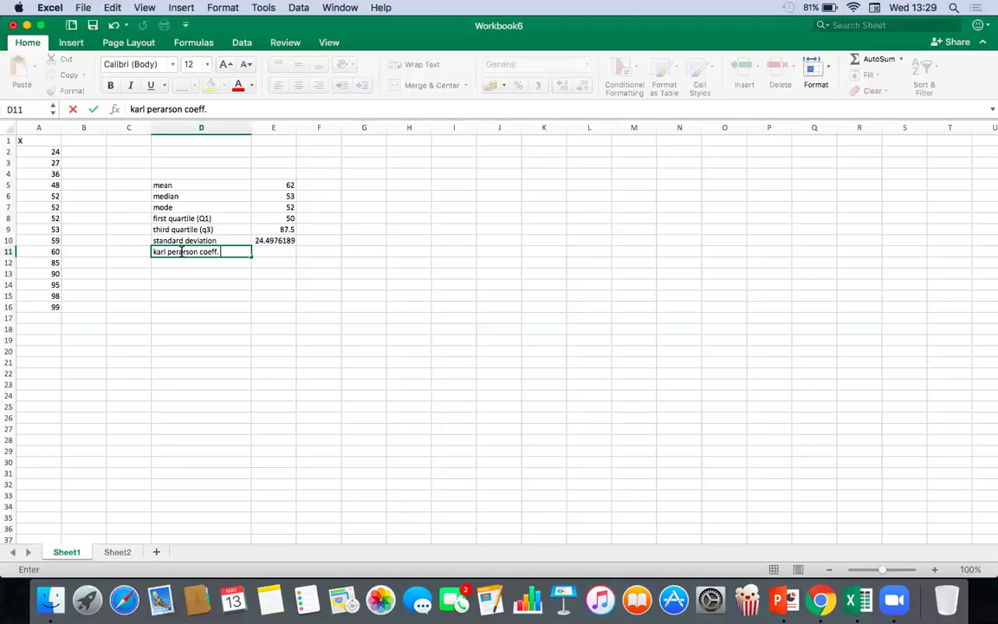
type(" Of skewness /")
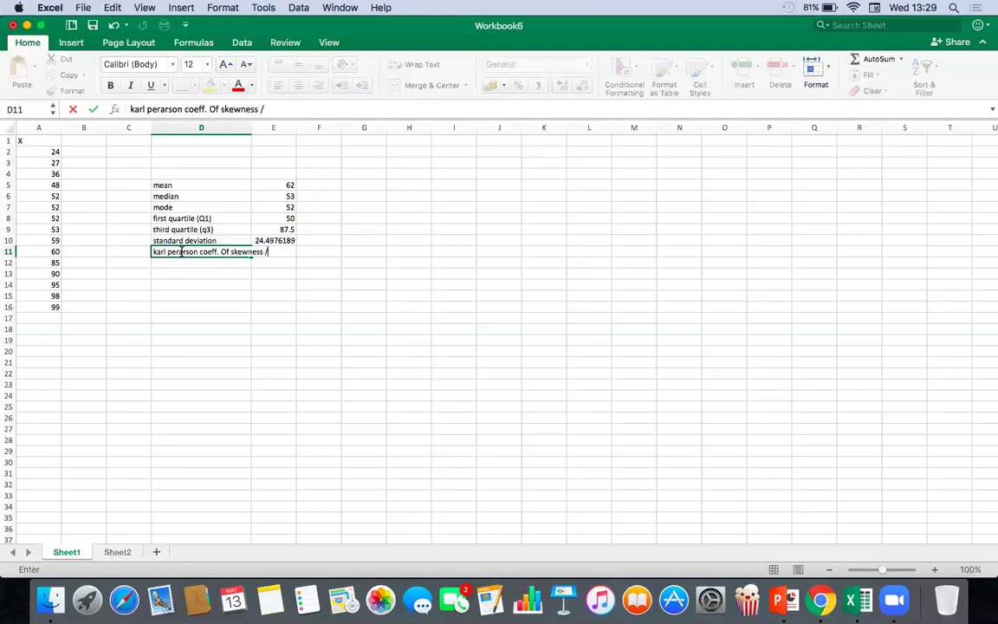
key("BackSpace")
key("BackSpace")
type("(Sk)")
left_click(271, 127)
left_click_drag(295, 128, 295, 137)
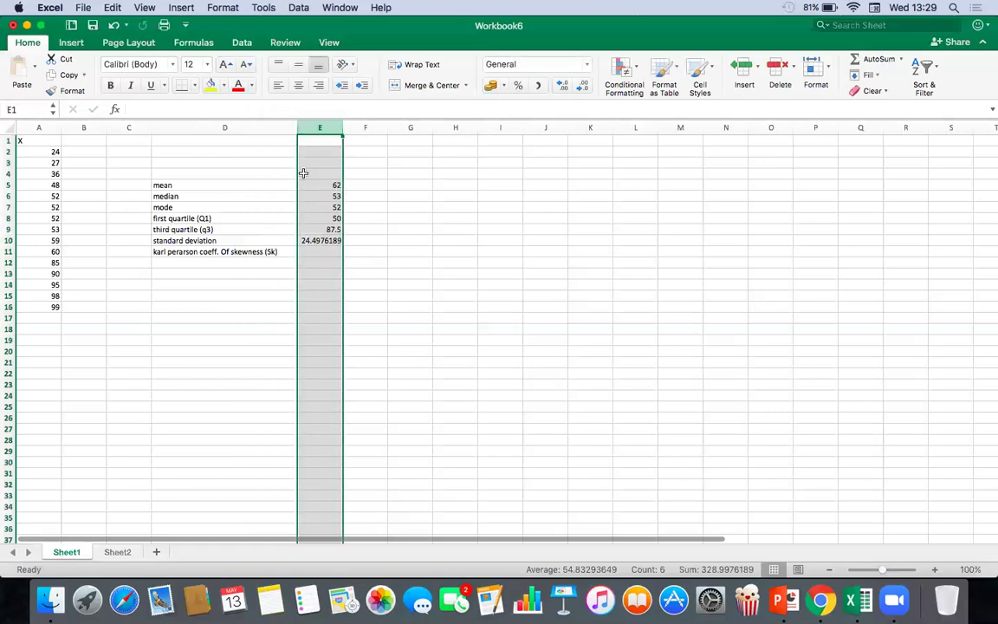
Calculate Karl Pearson's coefficient of skewness in E11 as mean minus mode over standard deviation with =(E5-E7)/E10.
left_click(312, 255)
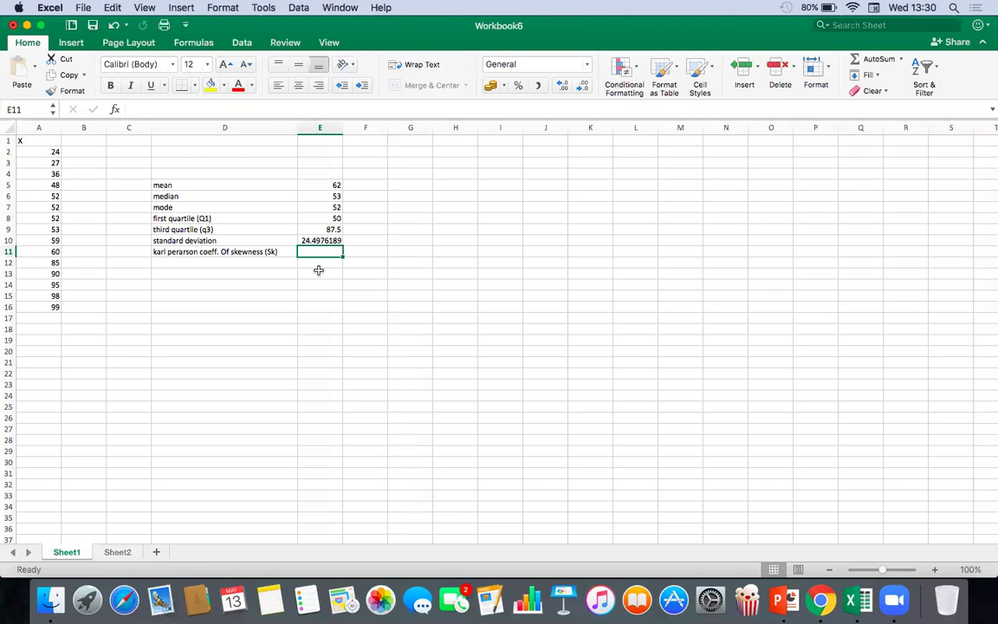
type("=")
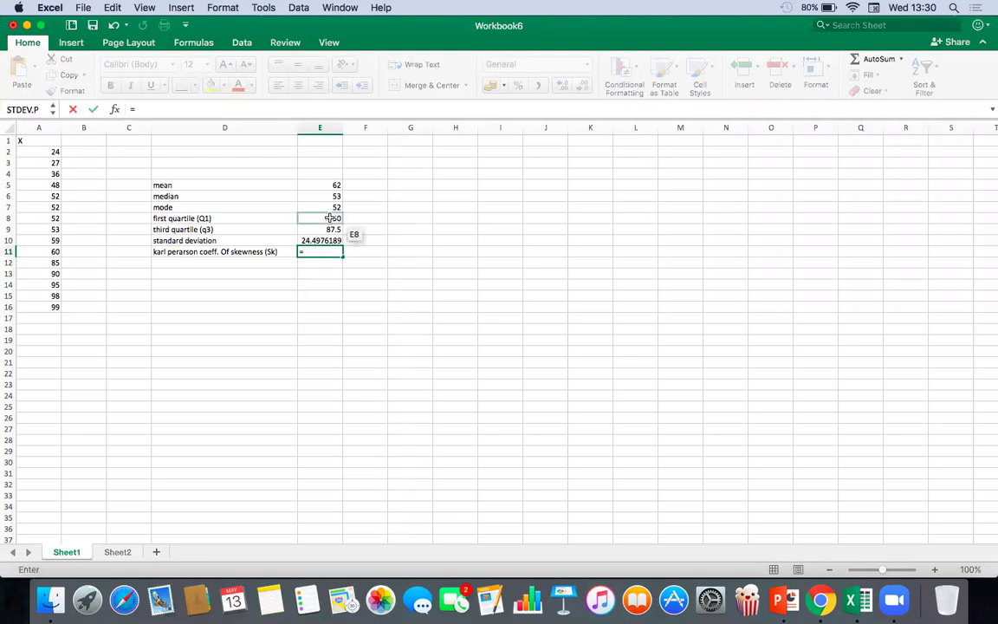
type("(")
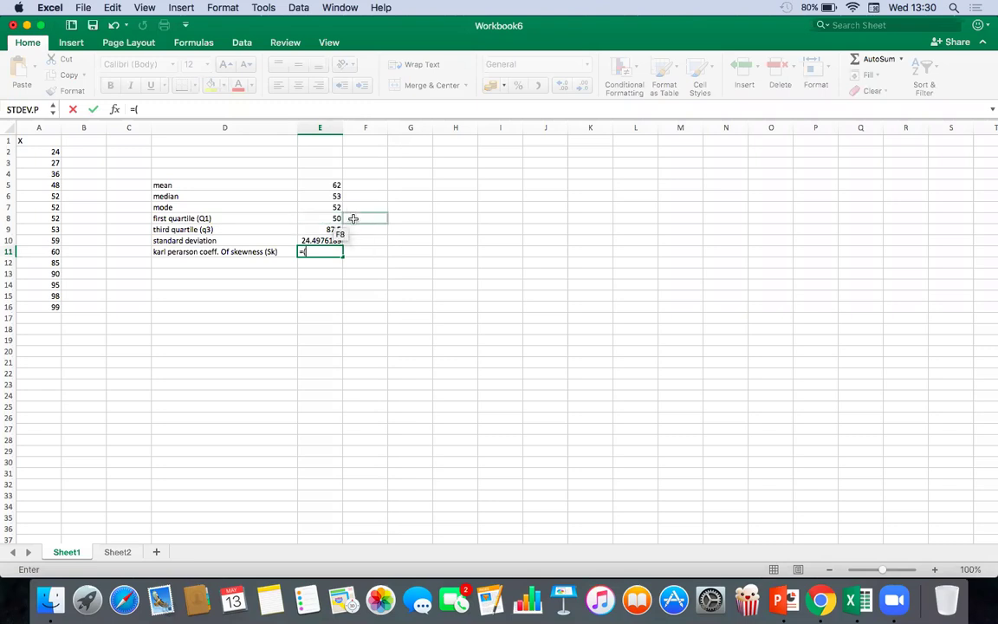
left_click(330, 185)
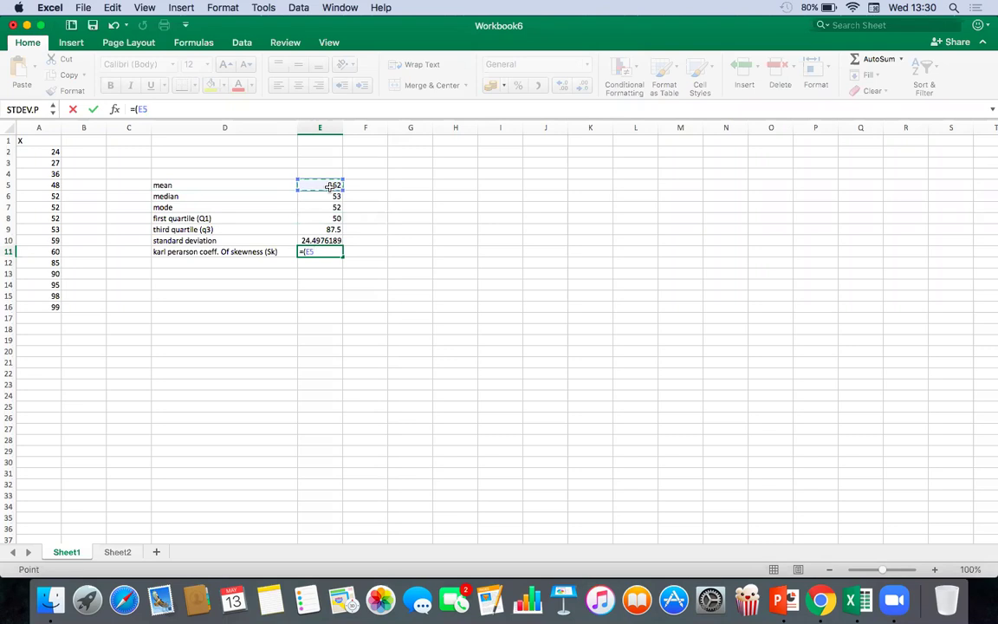
type("-")
left_click(325, 208)
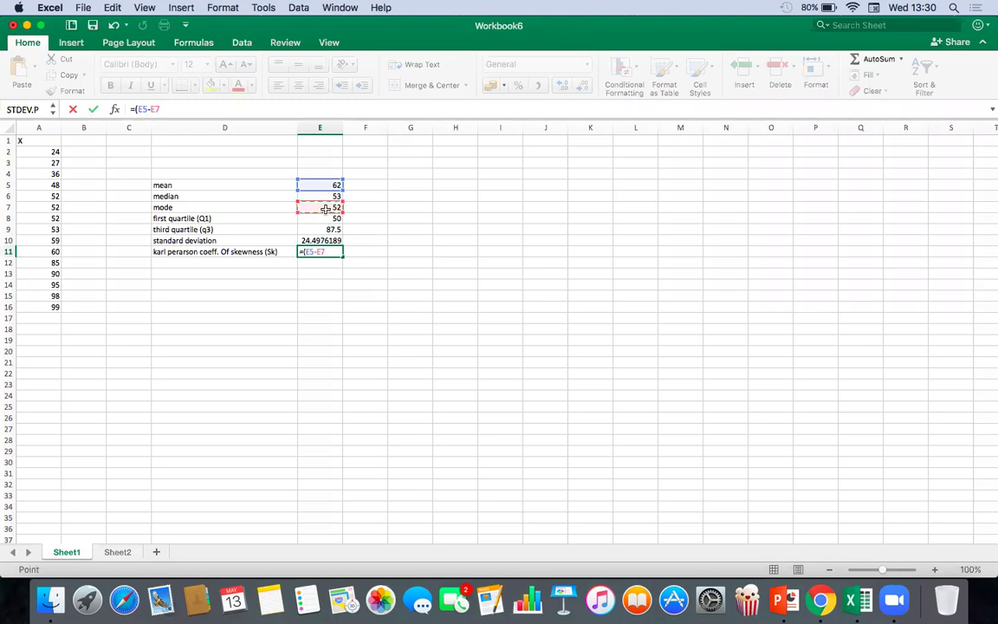
type(")/")
left_click(322, 241)
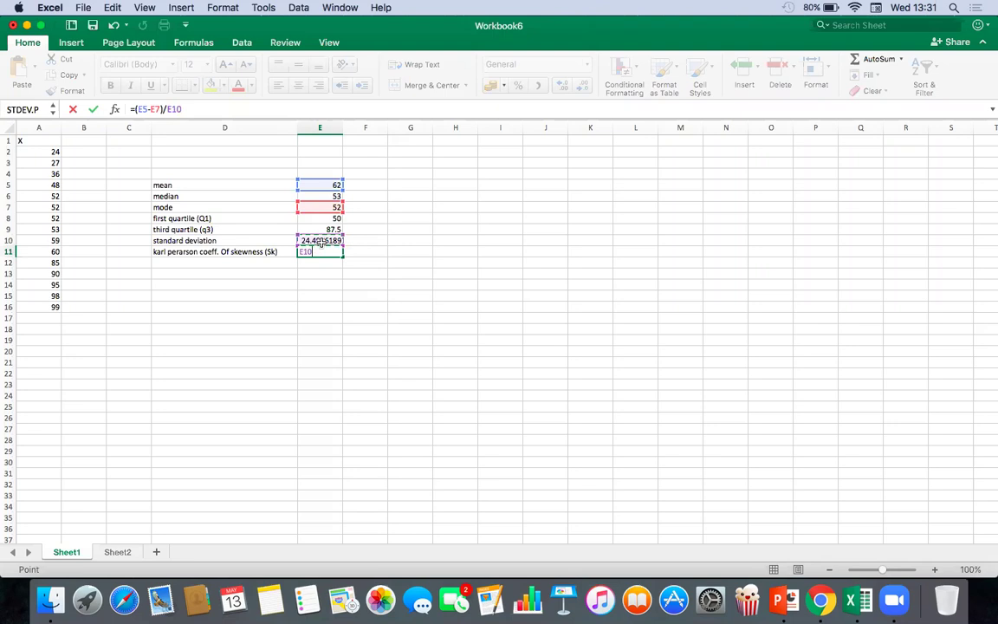
key("Return")
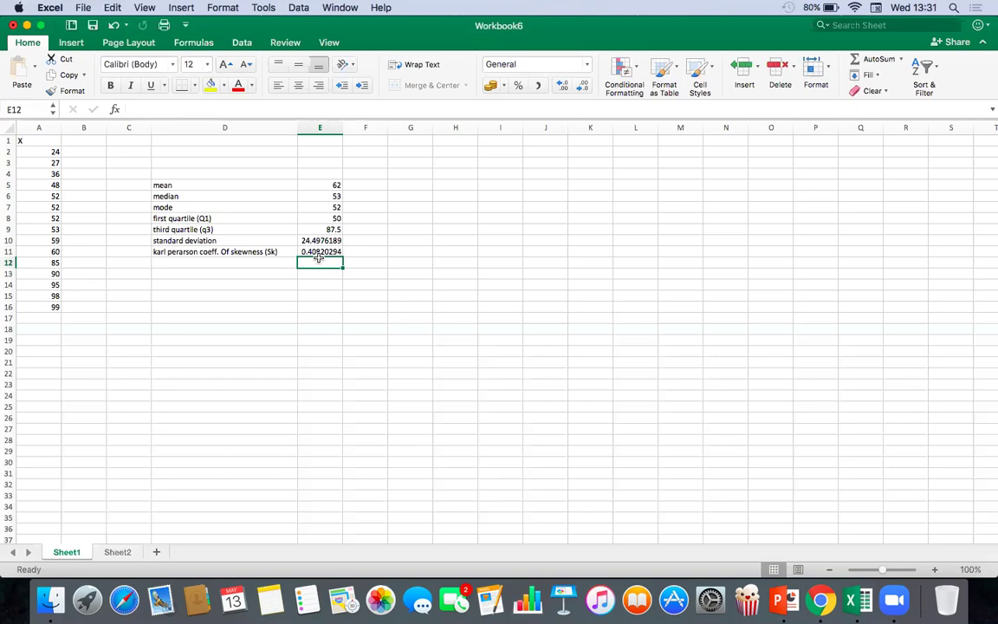
Calculate the skewness of the X values in F11 with =SKEW(A2:A16) and compare it with the coefficient in E11.
left_click(371, 252)
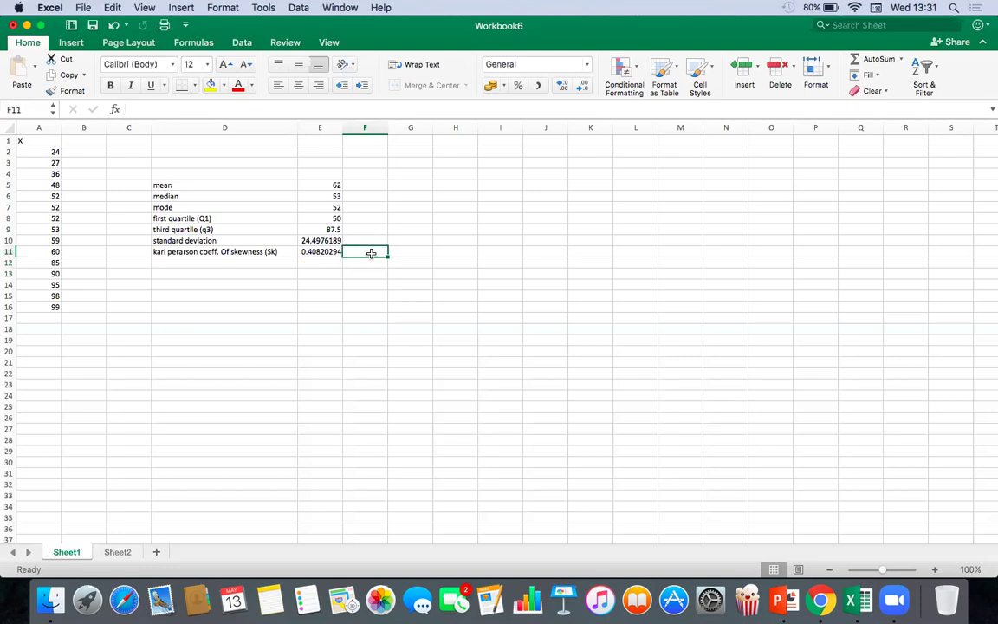
type("=")
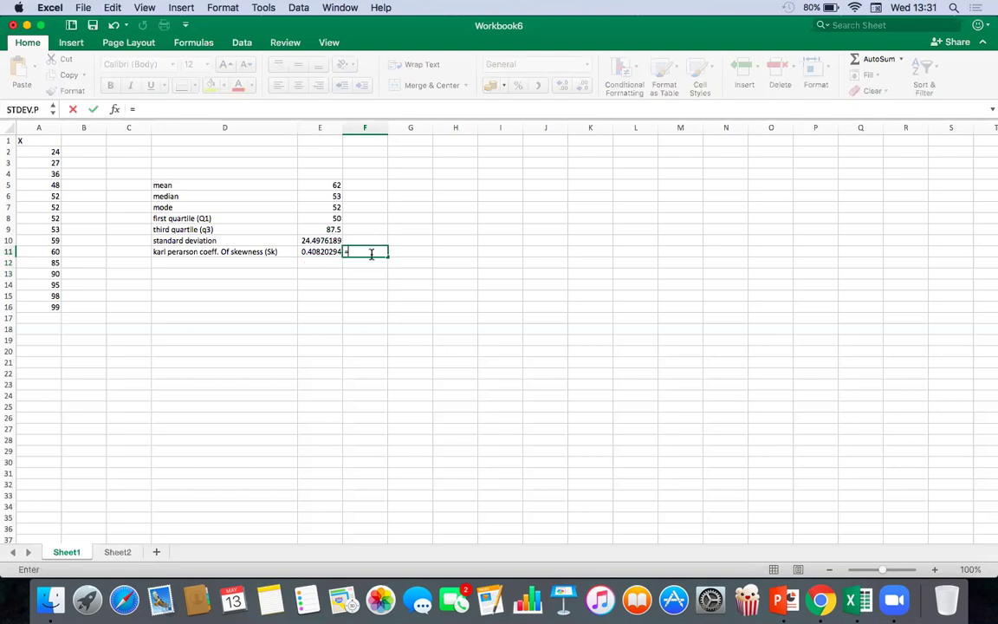
type("se")
key("BackSpace")
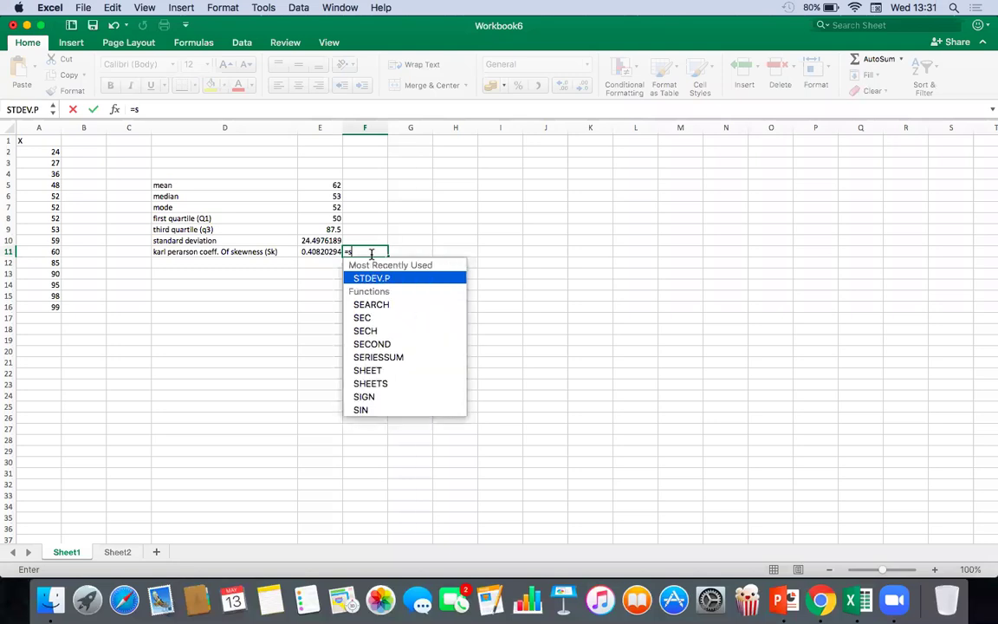
type("k")
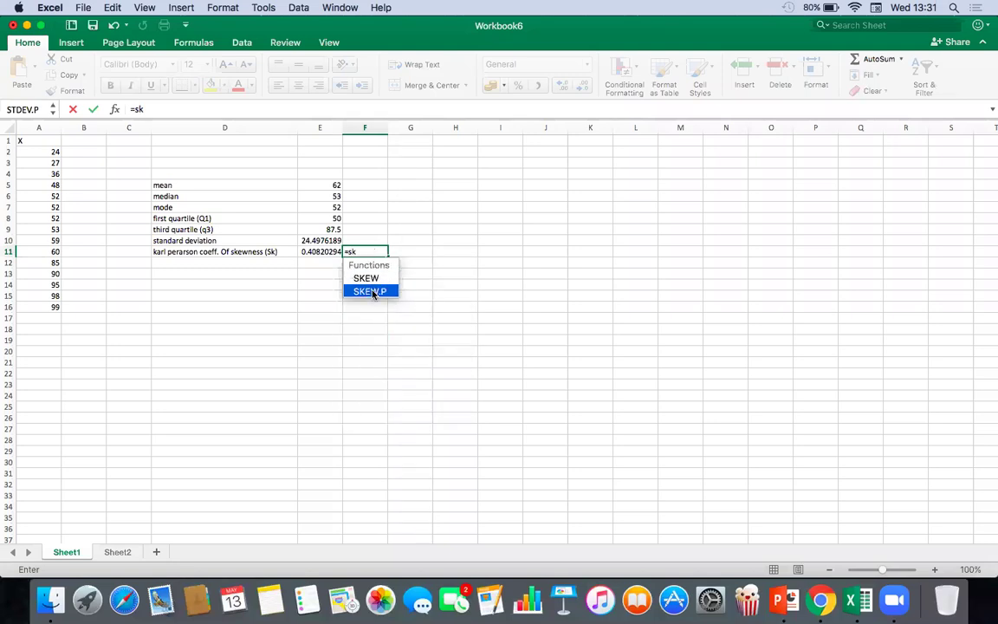
double_click(371, 280)
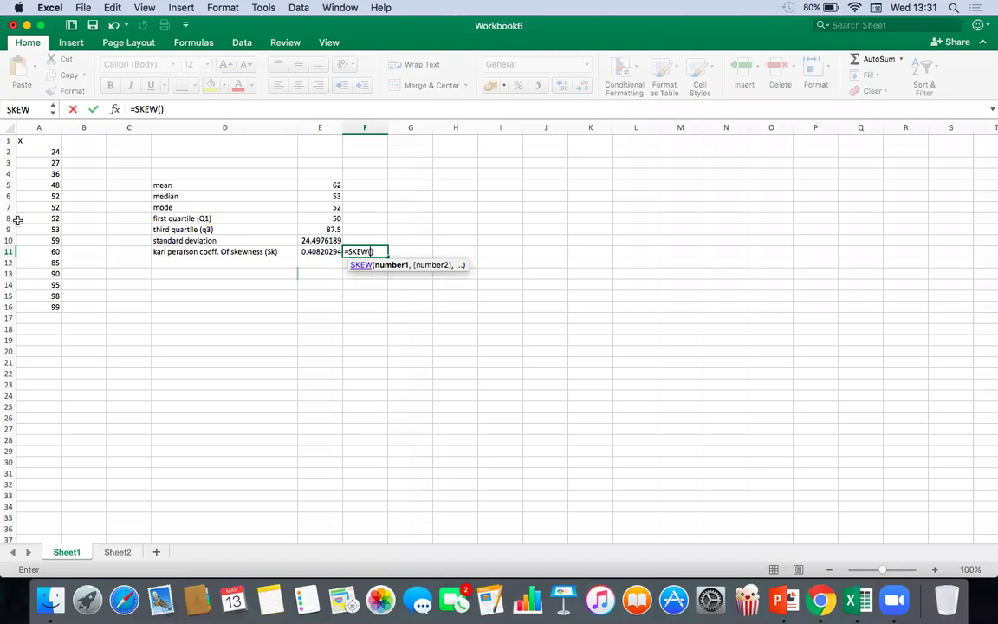
left_click(43, 153)
type(":")
left_click(53, 309)
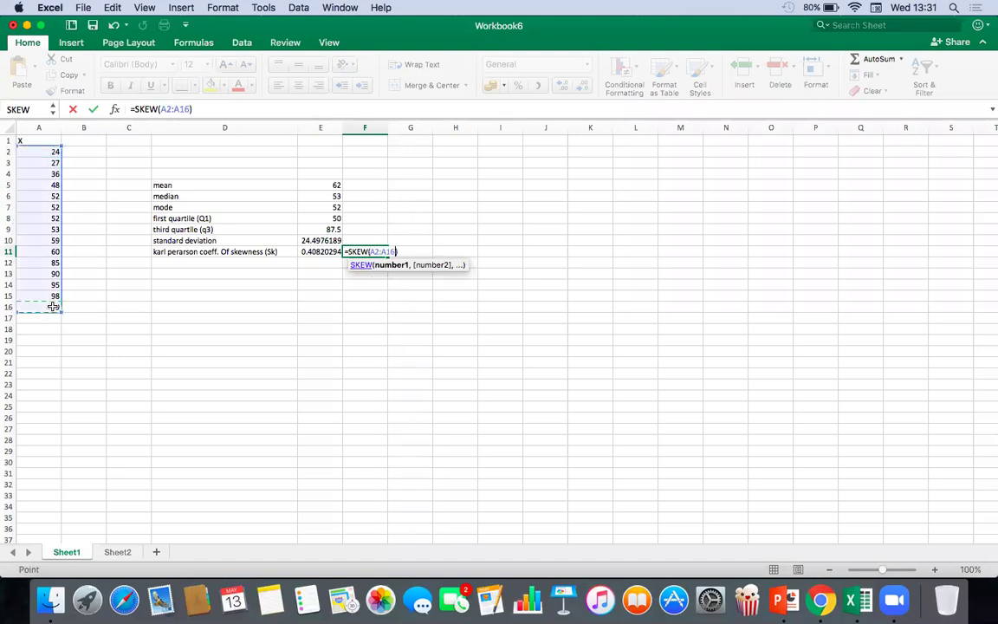
key("Return")
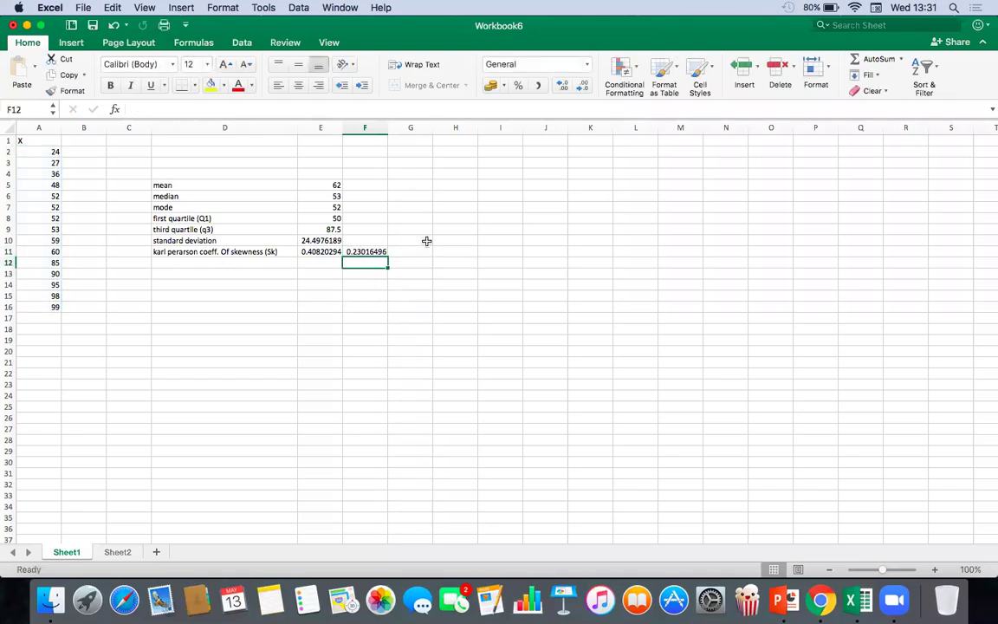
left_click(317, 253)
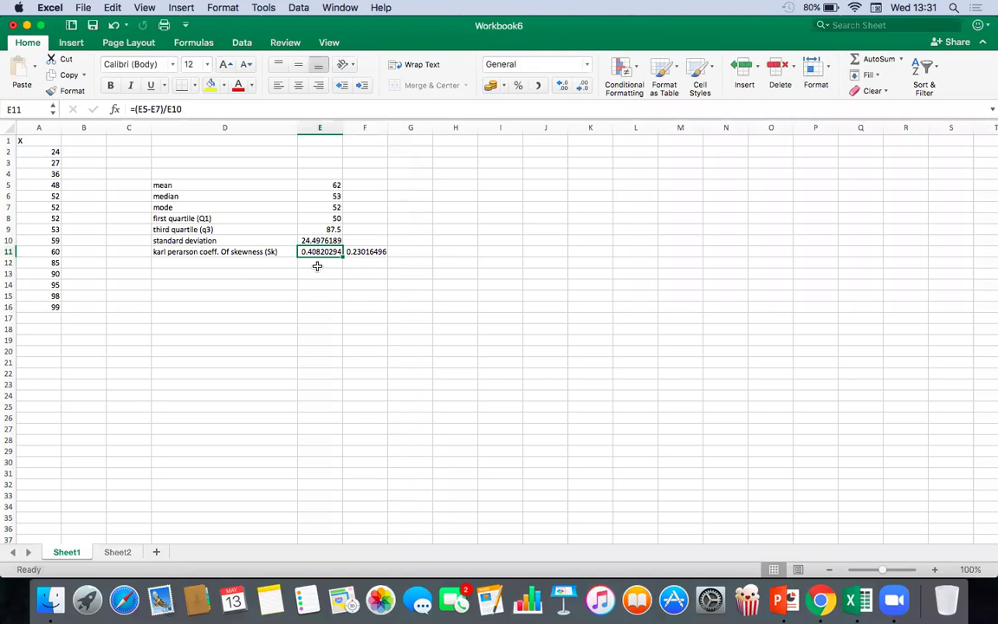
left_click(372, 251)
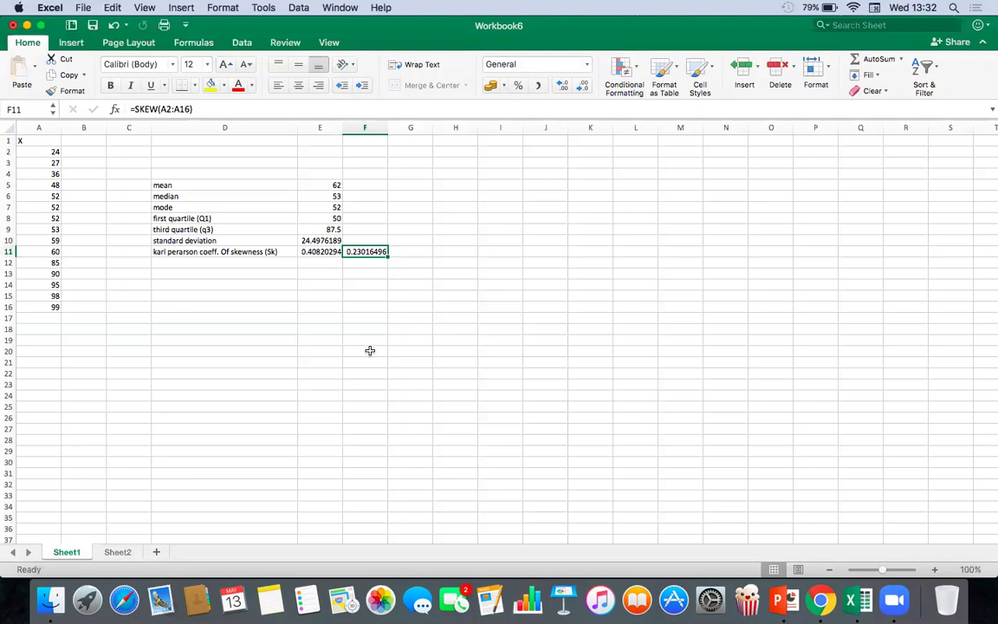
Look up the available skewness functions by starting the formula =ske in H12, and recheck the formulas in F11 and E11.
left_click(461, 260)
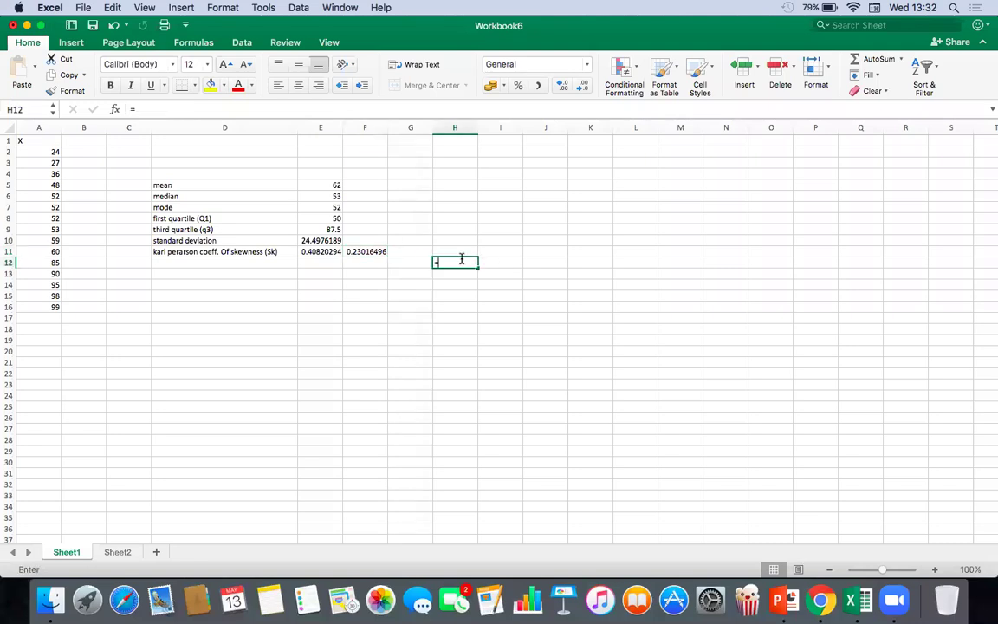
type("=ske")
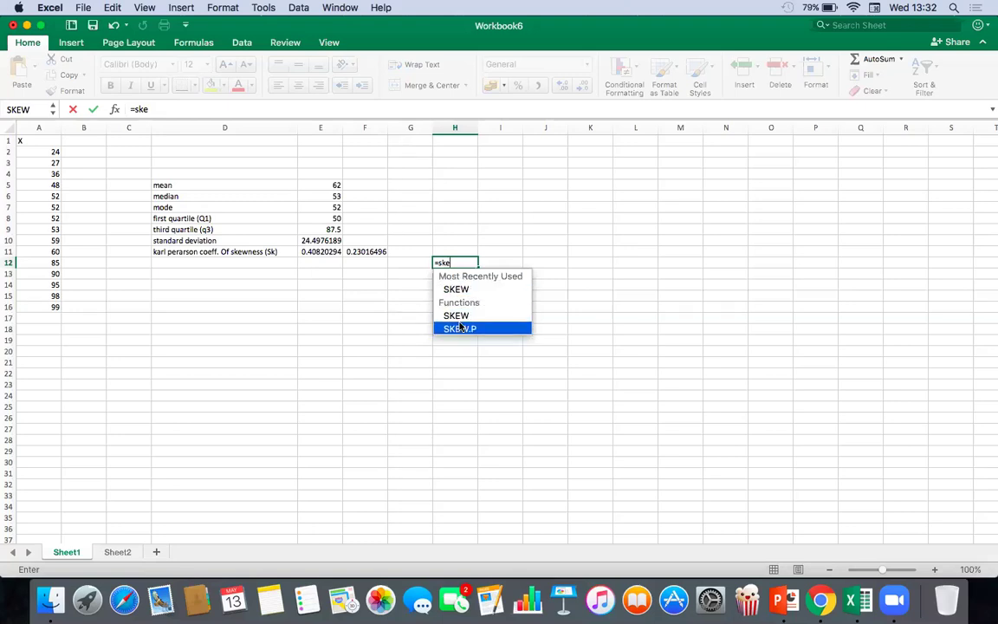
left_click(366, 251)
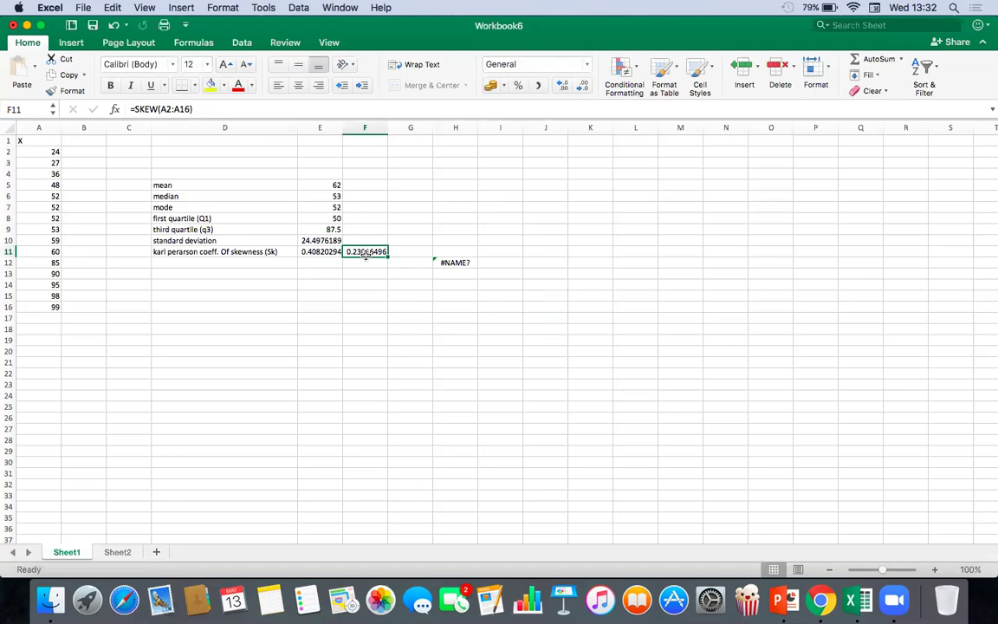
left_click(315, 253)
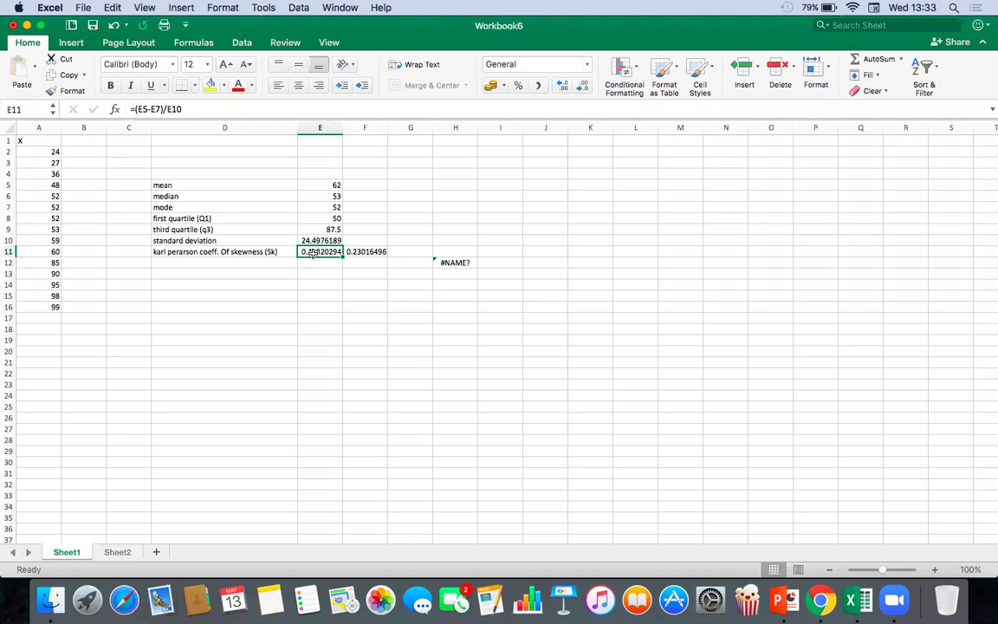
left_click(367, 254)
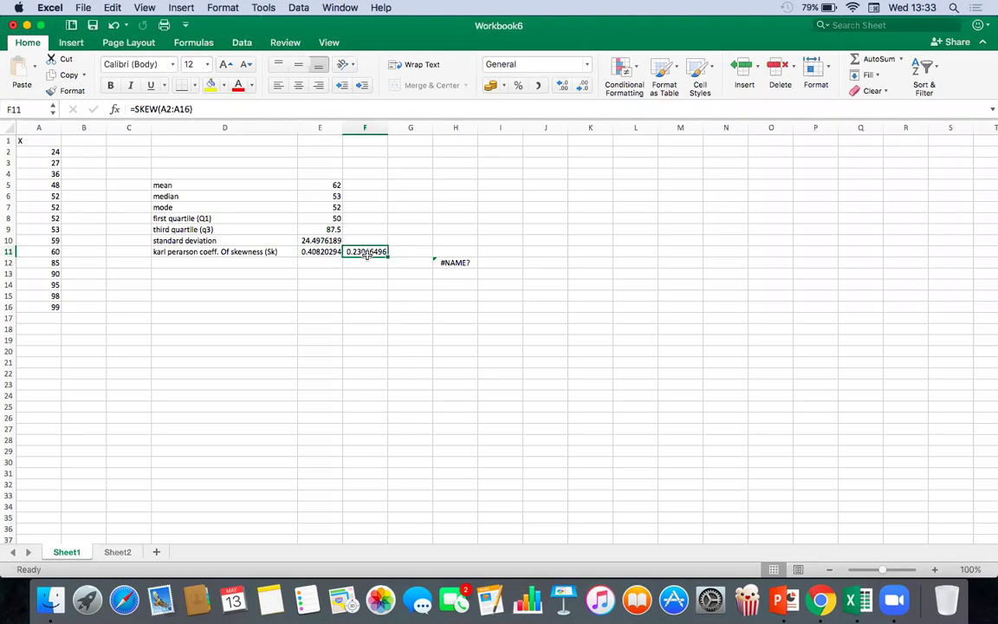
Clear the SKEW formula from F11 and the incomplete formula from H12.
key("Delete")
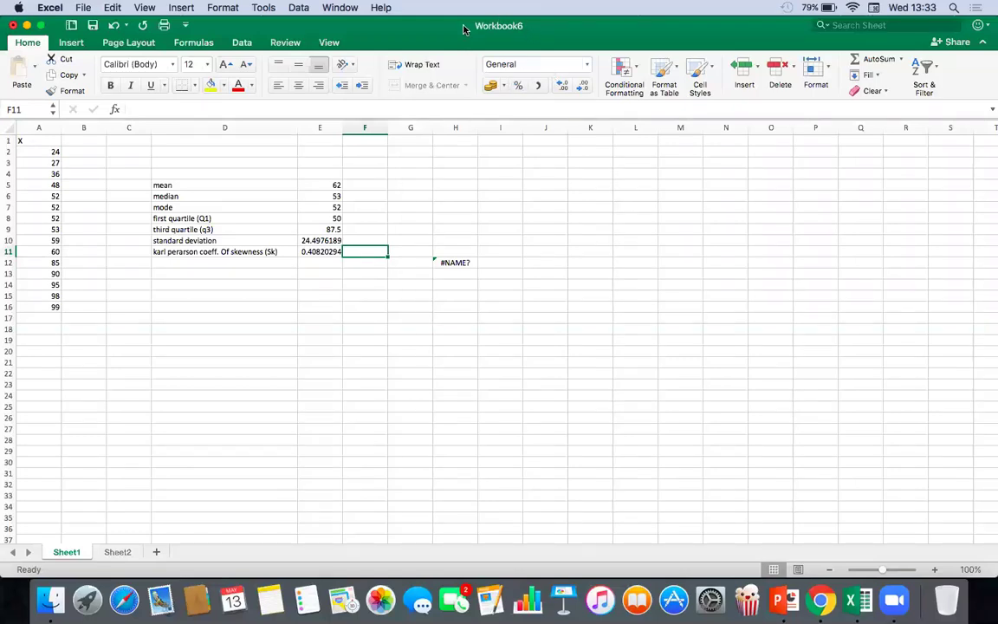
left_click(538, 290)
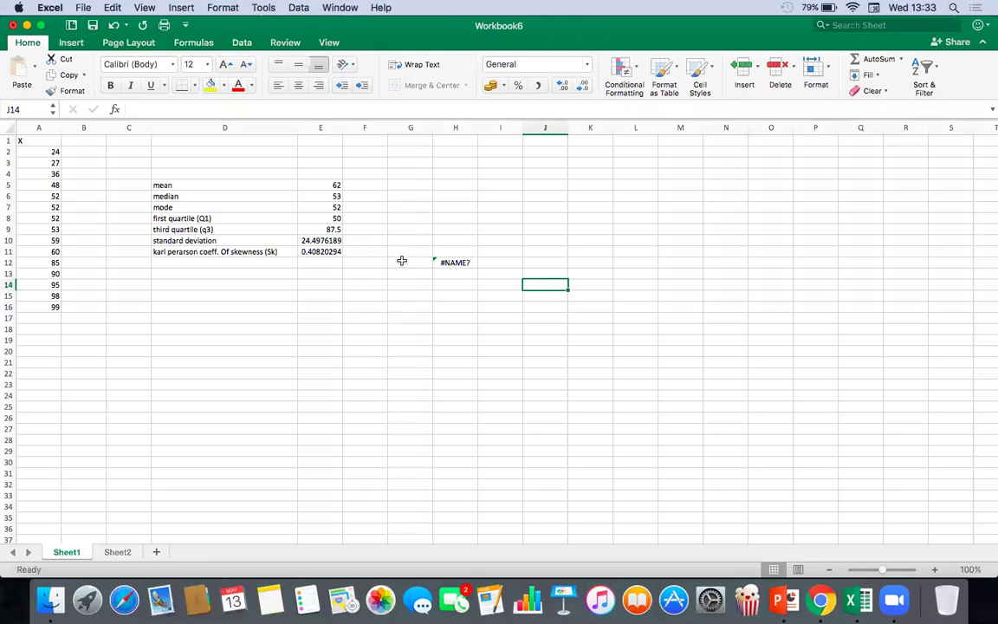
left_click(463, 263)
key("Delete")
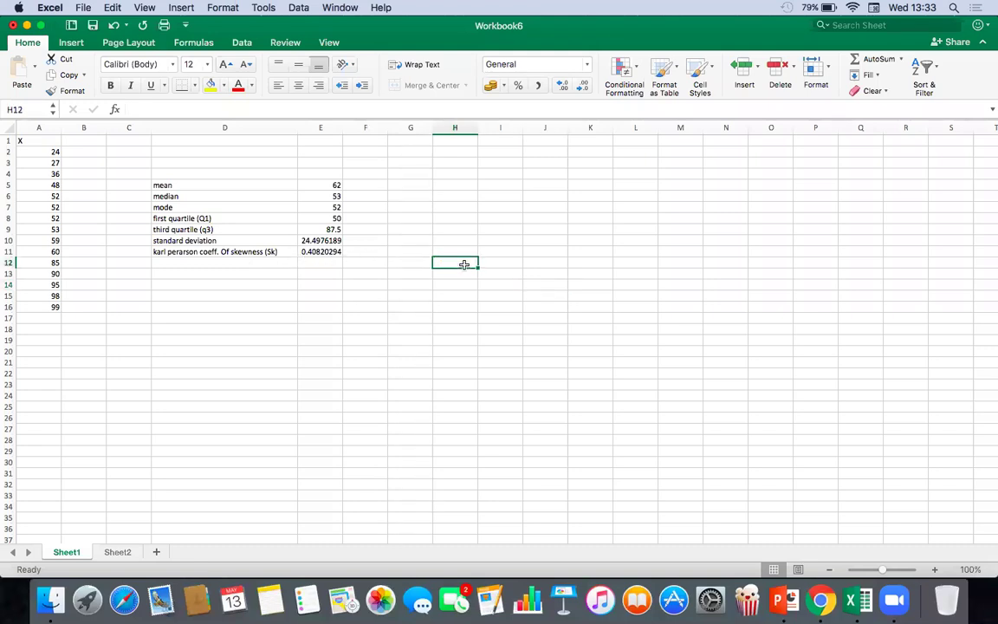
Enter the note "which means that the given distribution is positvely skewed." in F11 beside the Karl Pearson coefficient.
left_click(320, 251)
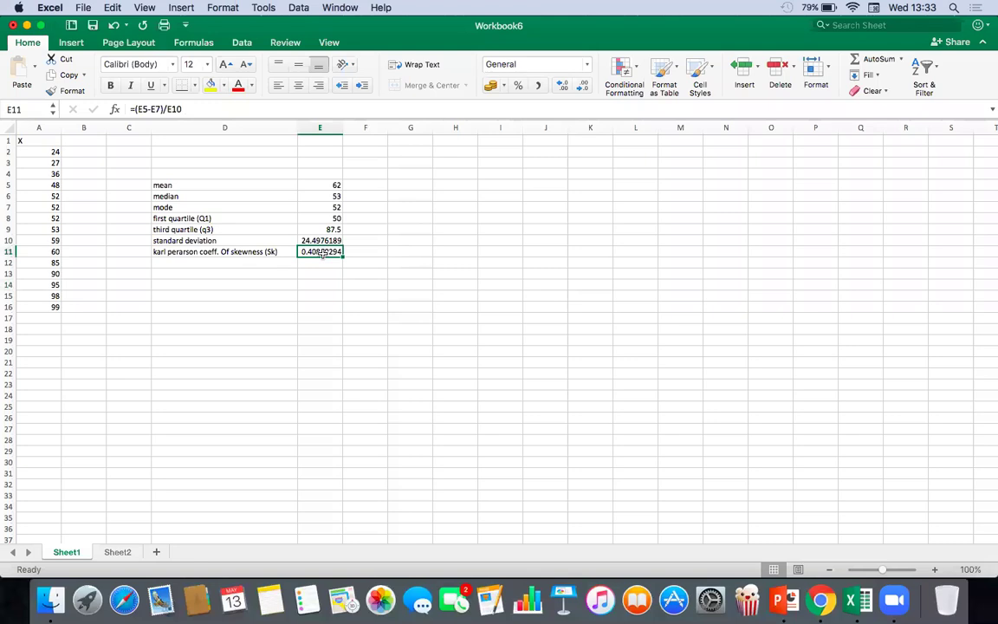
key("Up")
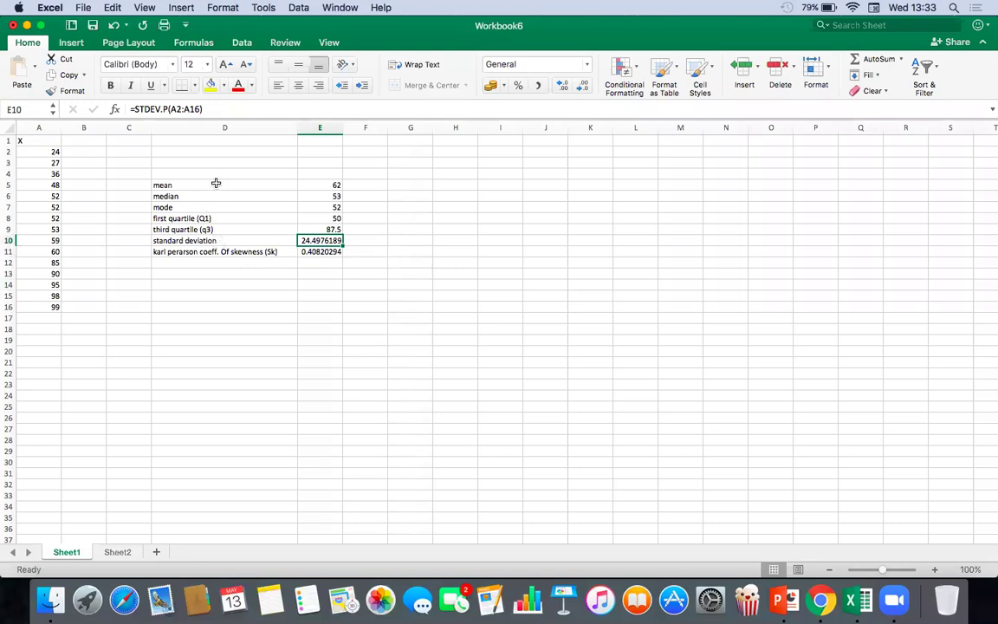
left_click(313, 253)
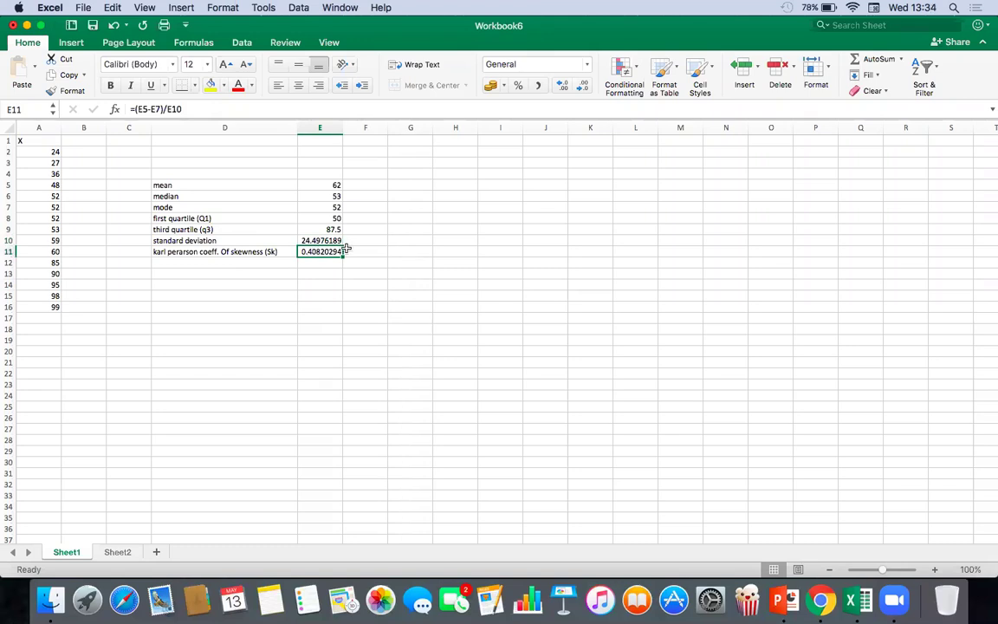
left_click(355, 251)
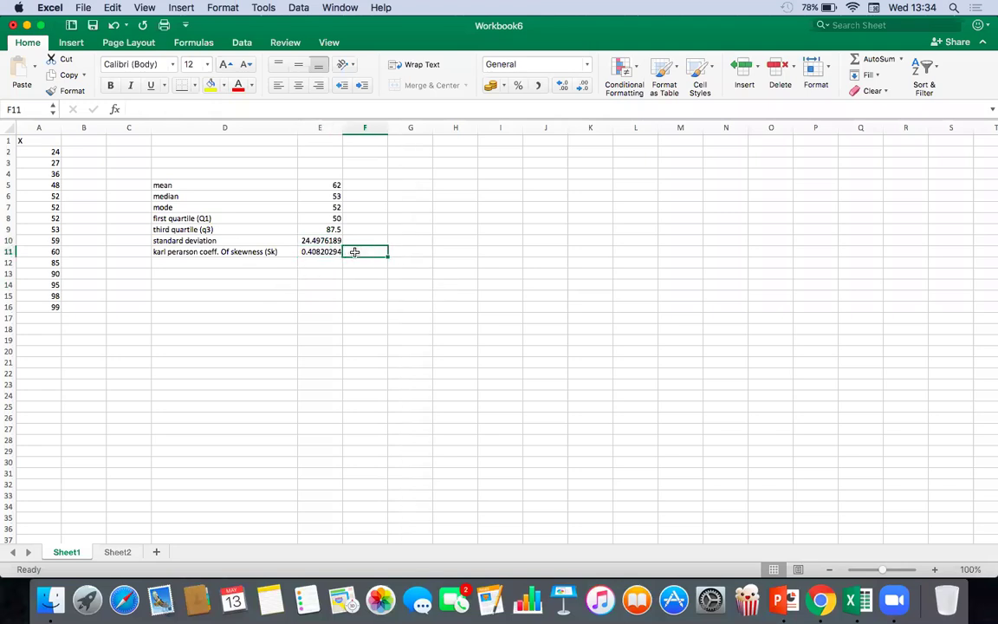
type(",")
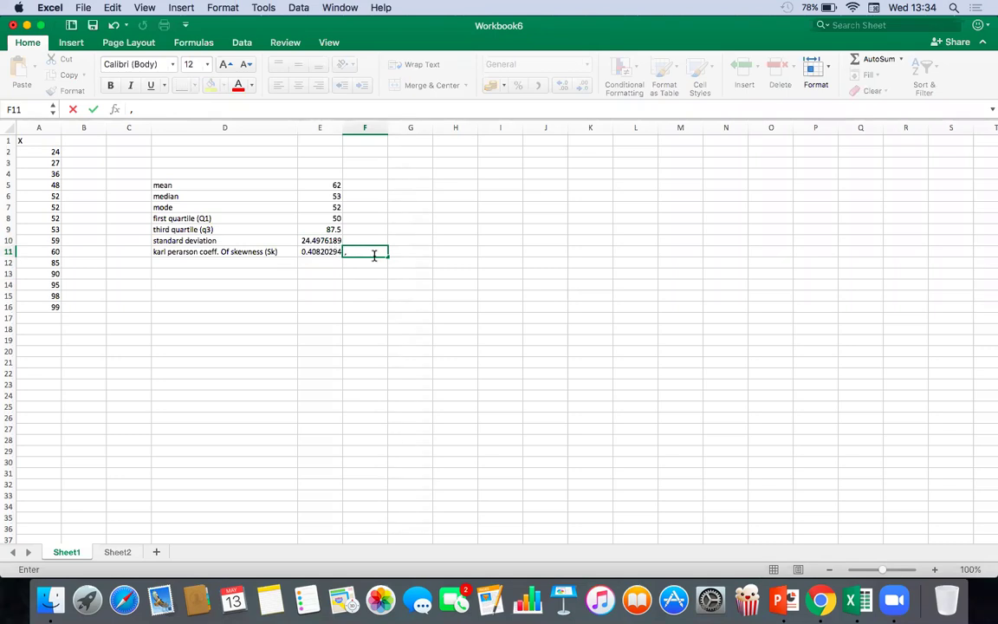
key("BackSpace")
type("which means that tha")
key("BackSpace")
type("e given distribution is posit")
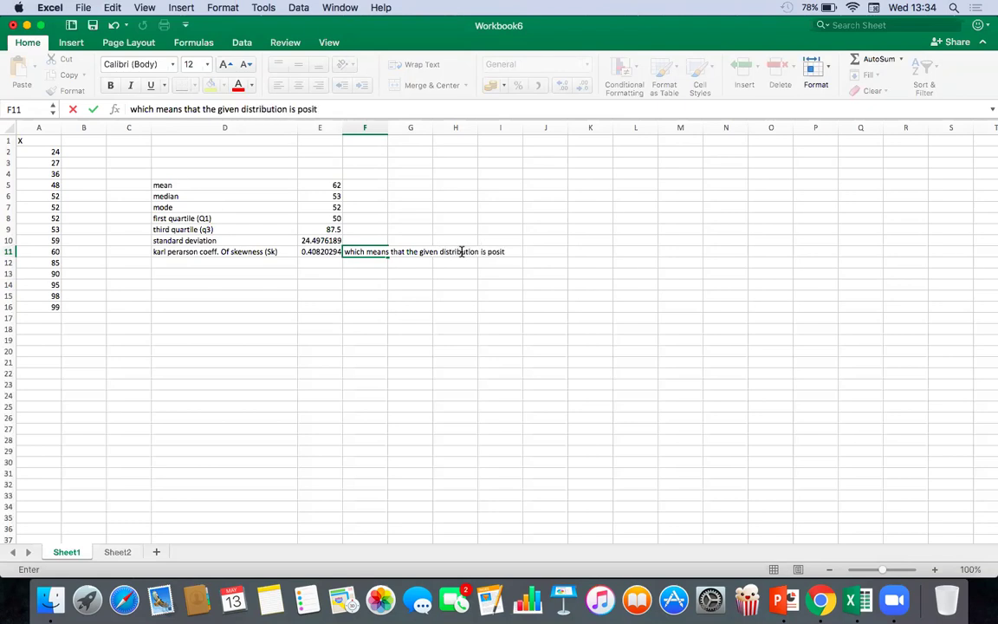
type("vely skewed.")
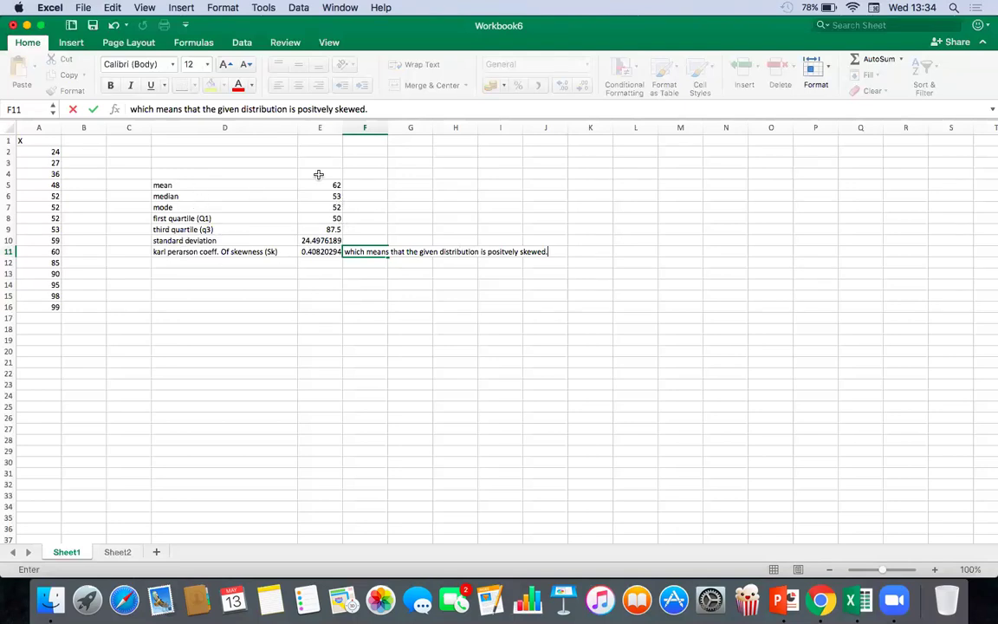
left_click(323, 262)
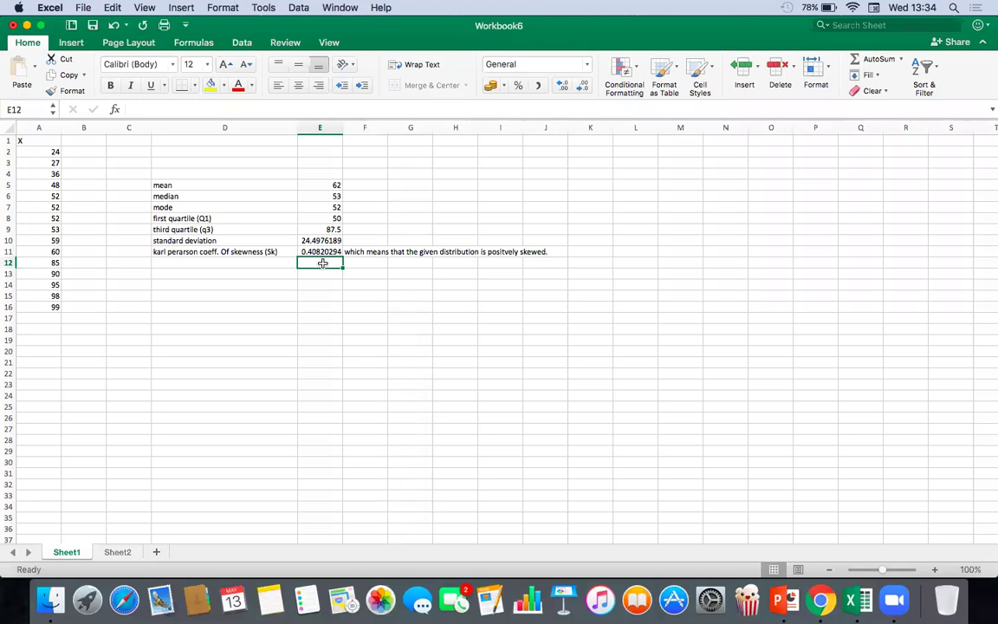
Label D12 as "Bowleys's coefficent of skewness (Bsk)" below the Karl Pearson coefficient label.
left_click(257, 271)
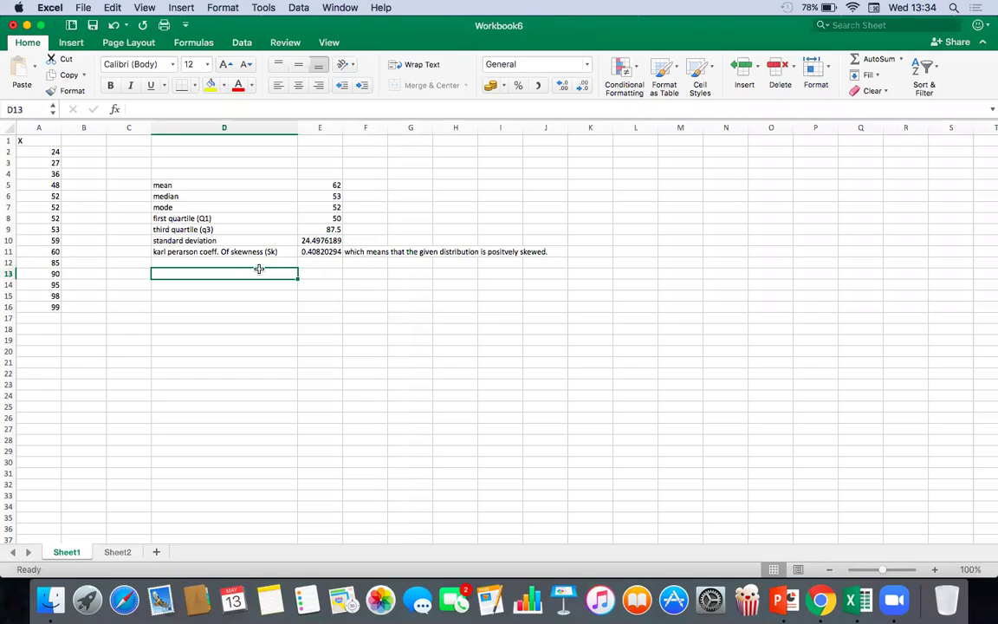
left_click(245, 262)
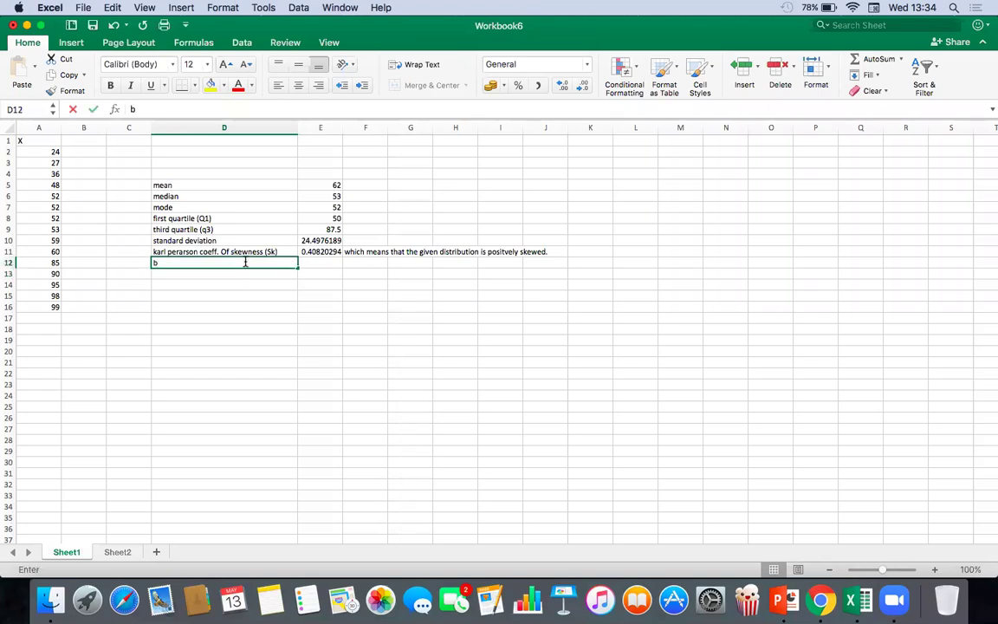
type("Bowley")
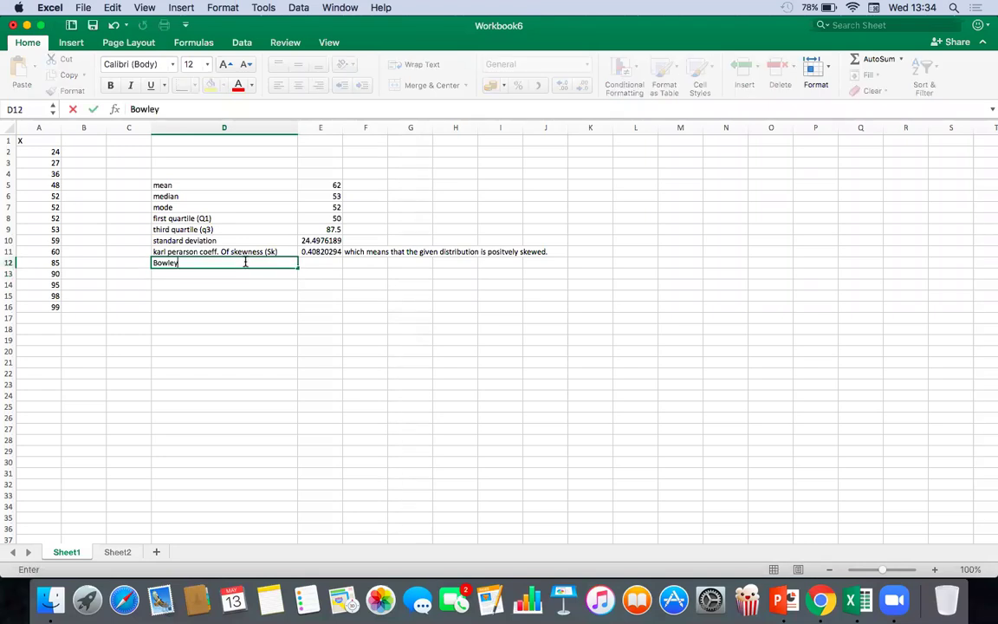
type("s's coeffcient")
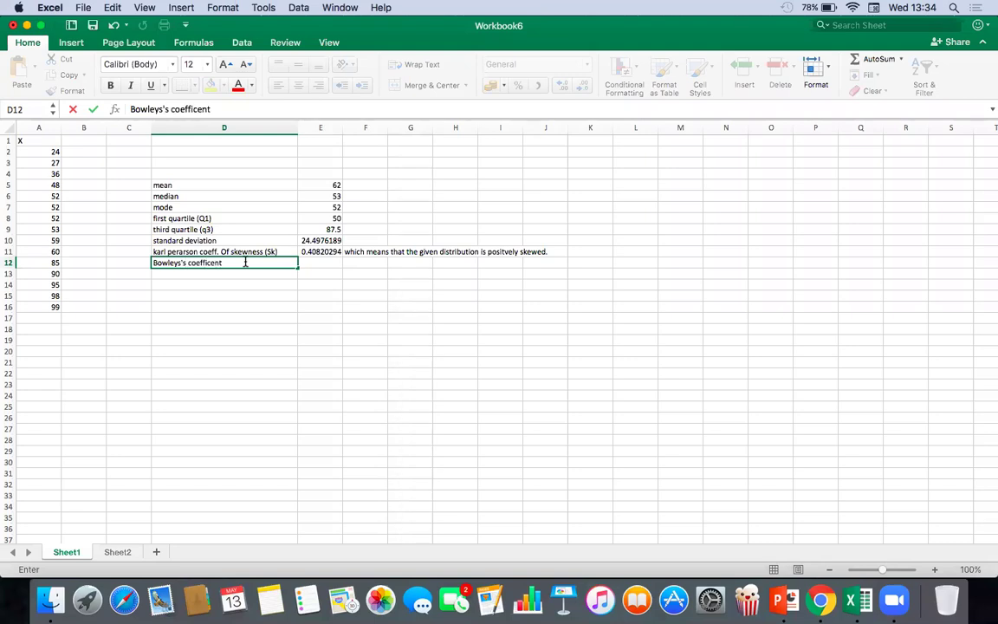
type(" of skewness (")
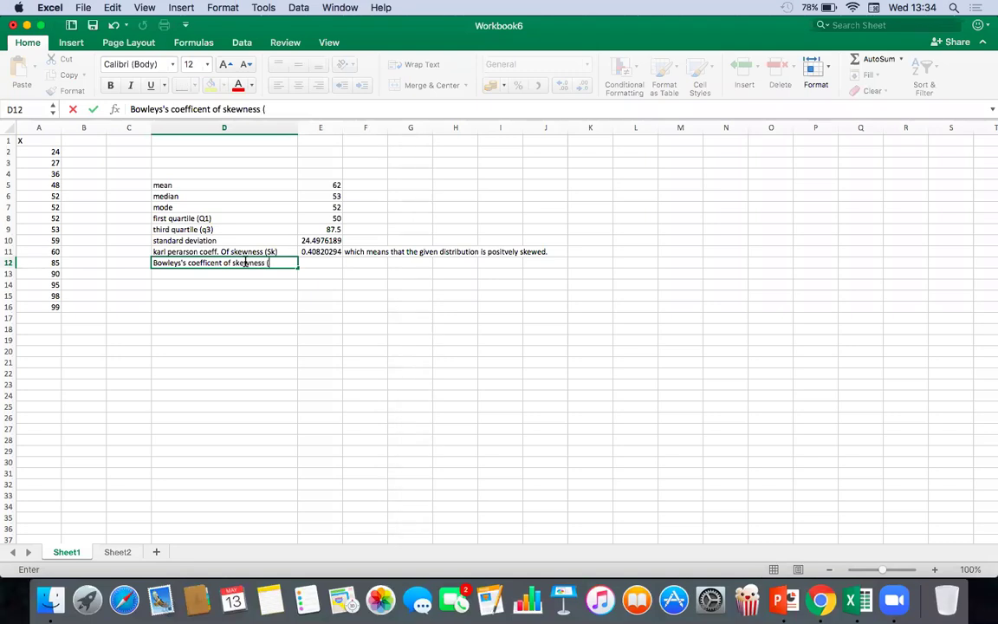
type("Bsk")
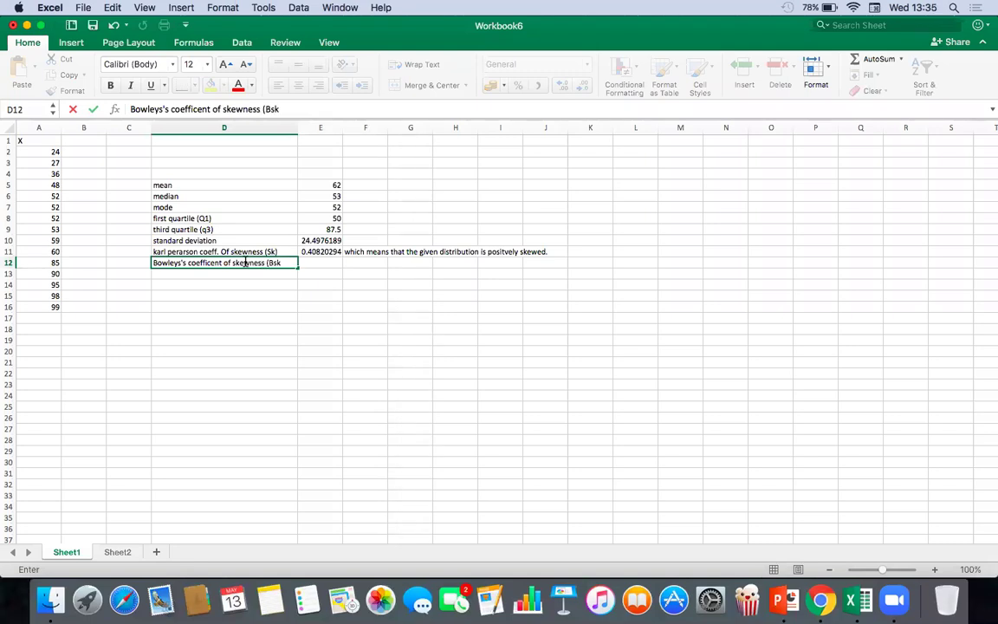
type(")")
Calculate Bowley's coefficient of skewness in E12 from the quartiles and median with =(E9+E8-2*E6)/(E9-E8).
left_click(320, 264)
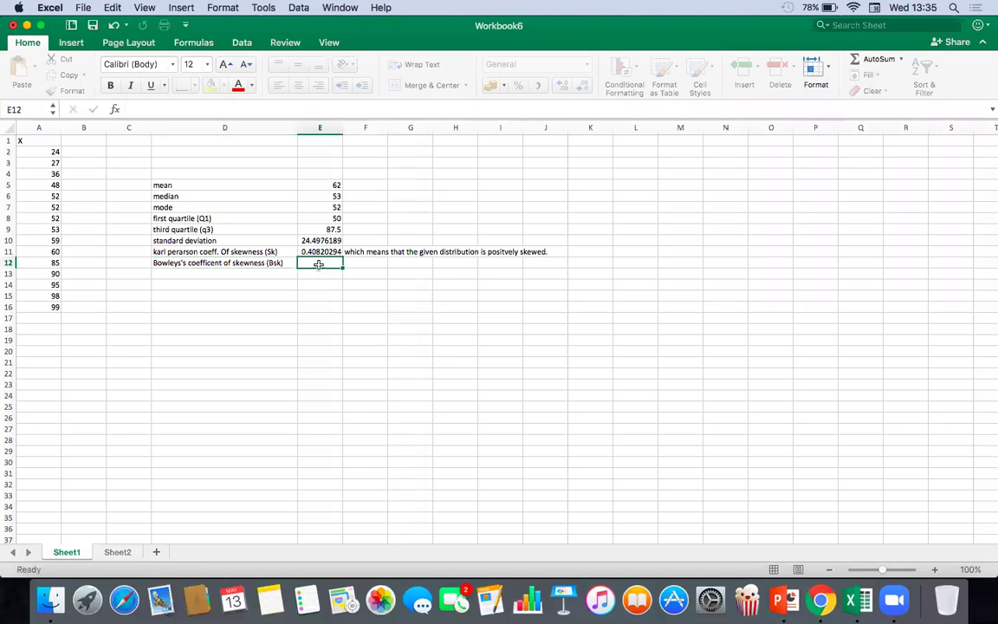
type("=")
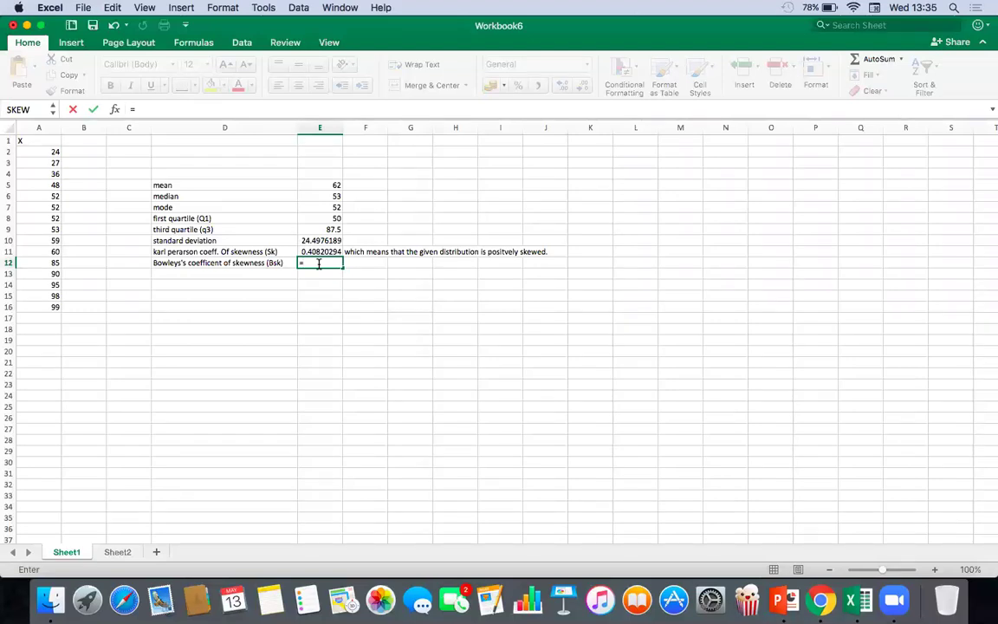
type("(")
left_click(322, 230)
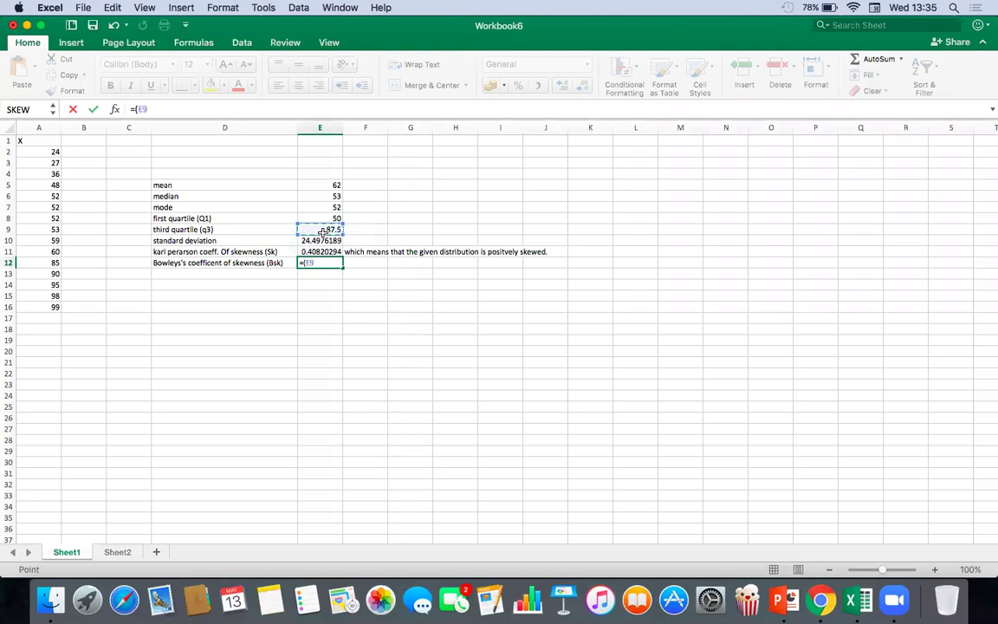
type("+")
left_click(327, 217)
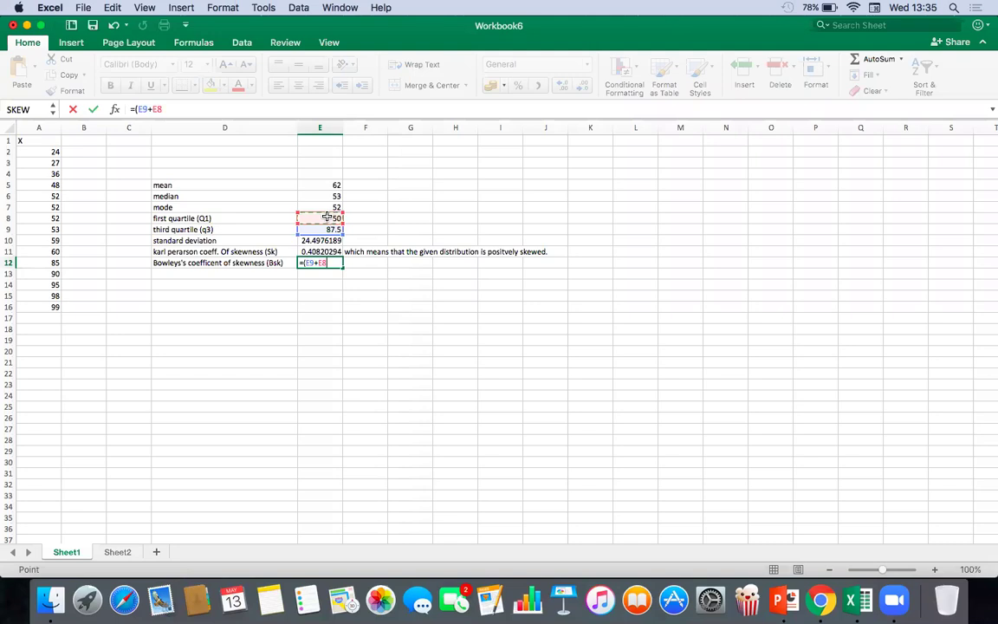
type("-2*")
left_click(321, 197)
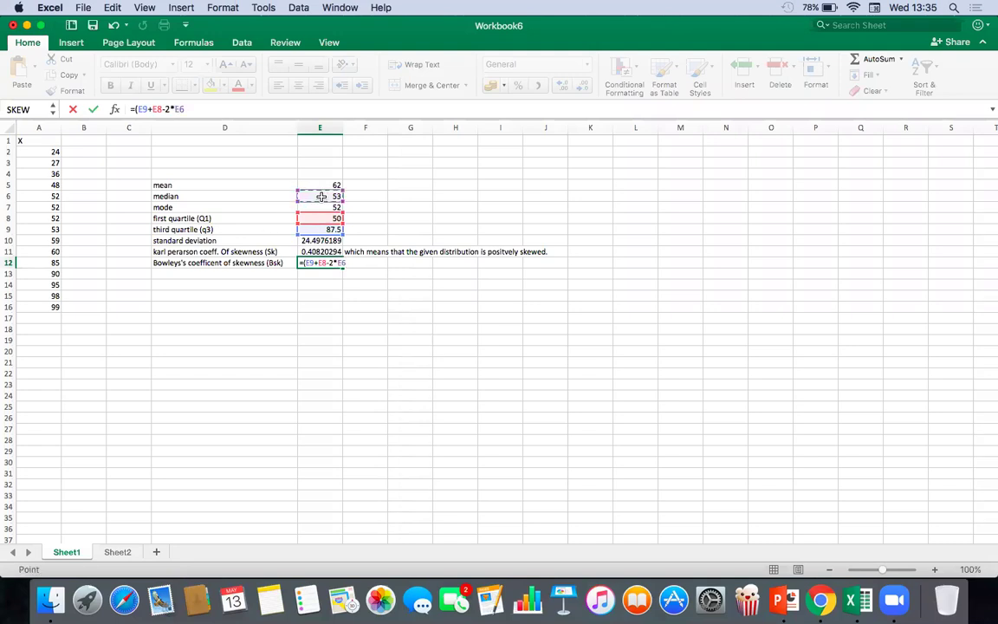
type(")/(")
left_click(318, 233)
type("-")
left_click(313, 216)
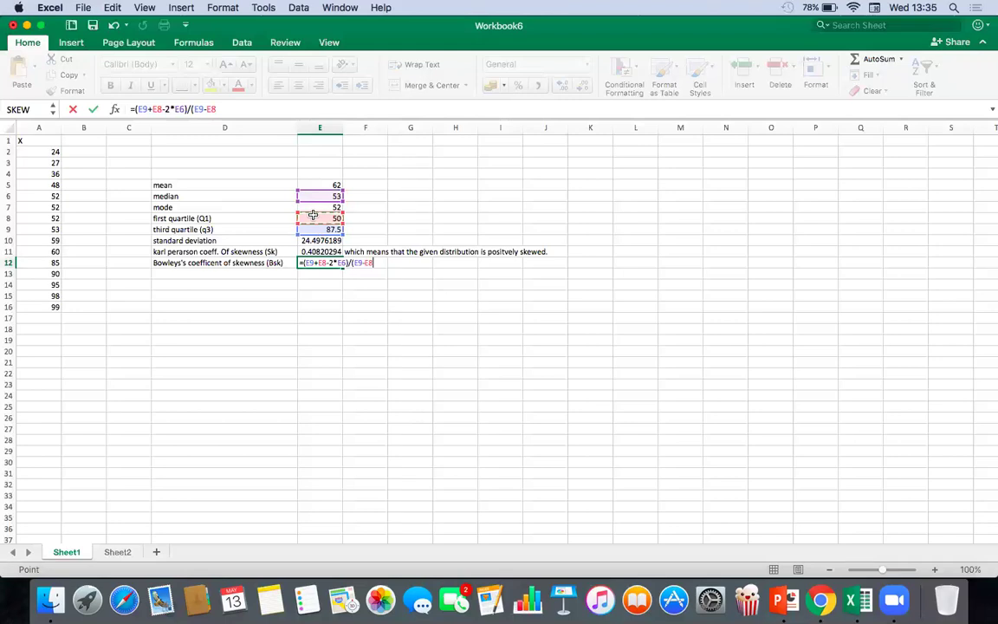
type(")")
key("Return")
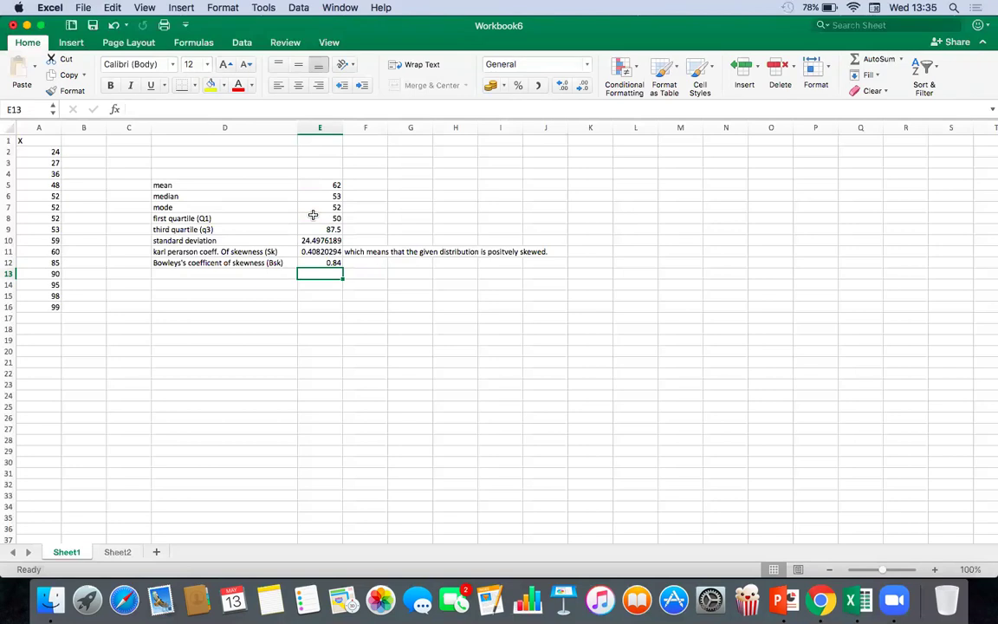
Review the cell references used in the Bowley's coefficient formula in E12 without changing it.
left_click(319, 260)
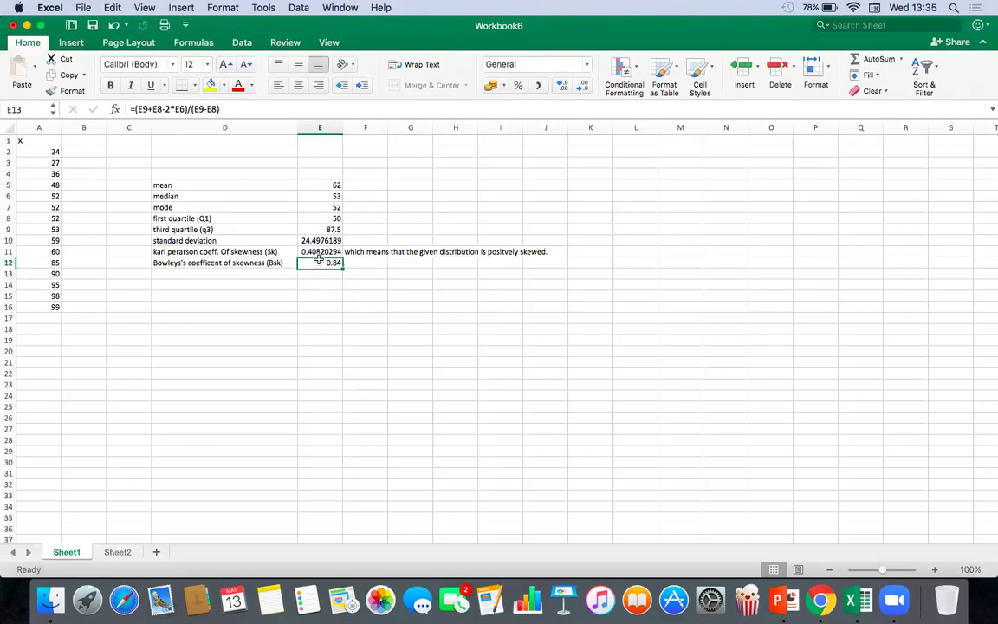
left_click(144, 110)
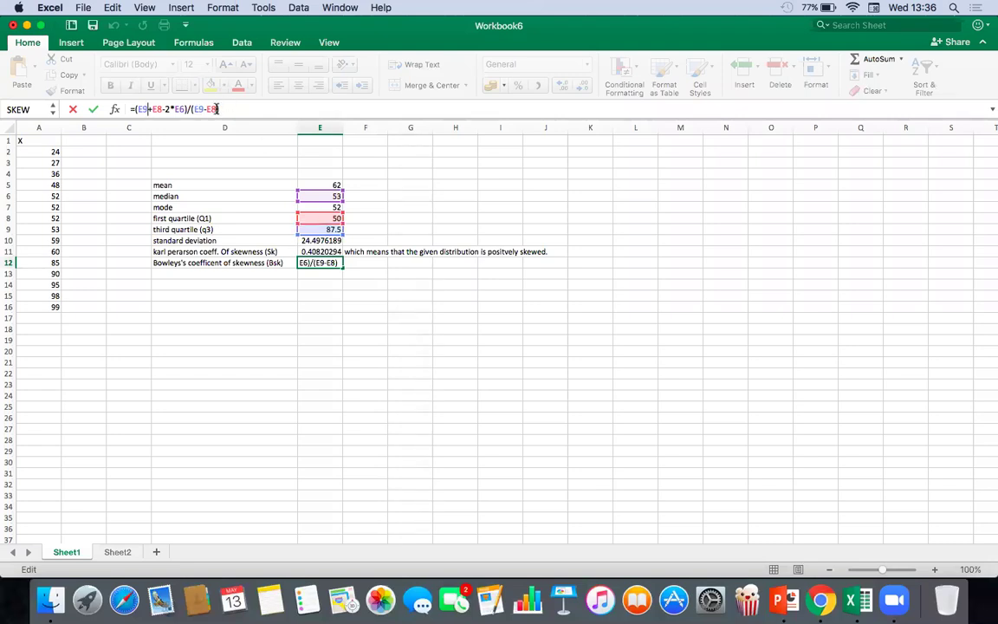
left_click(405, 297)
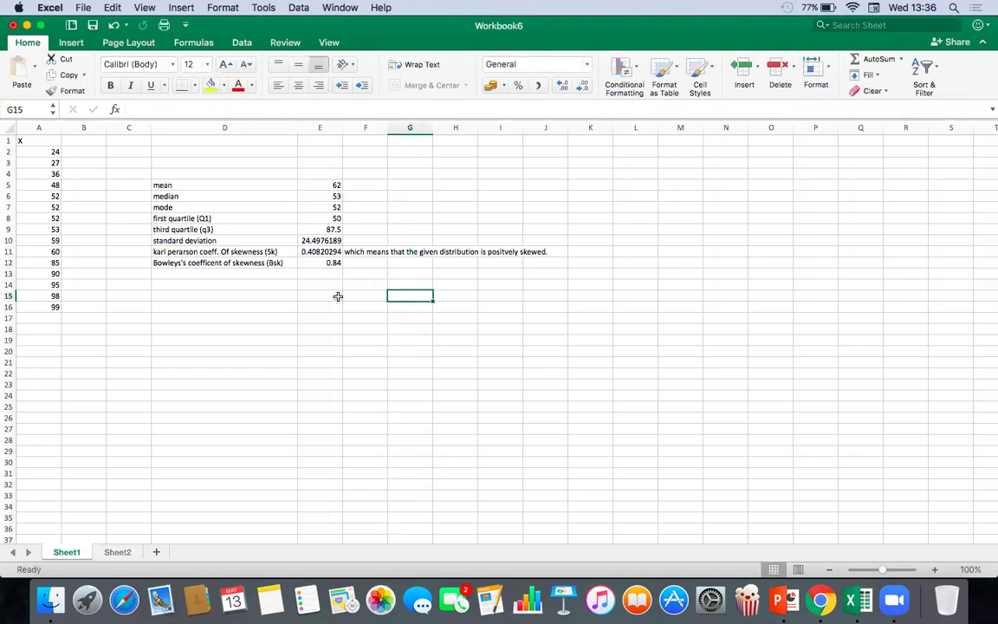
Label D13 as "10th Percentile (P10)" below the Bowley's coefficient label.
left_click(168, 274)
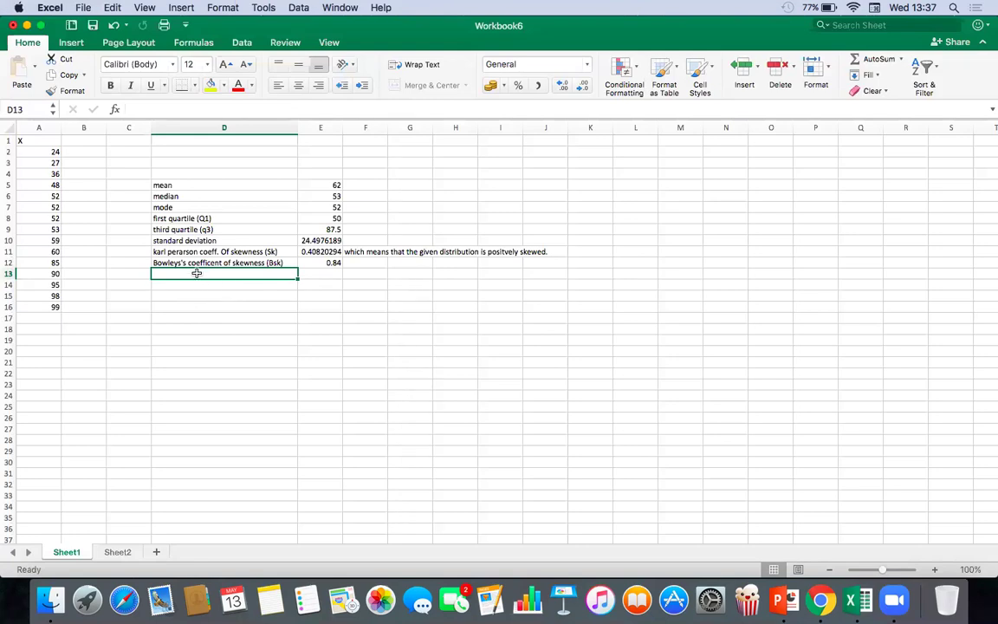
type("10th Percentile")
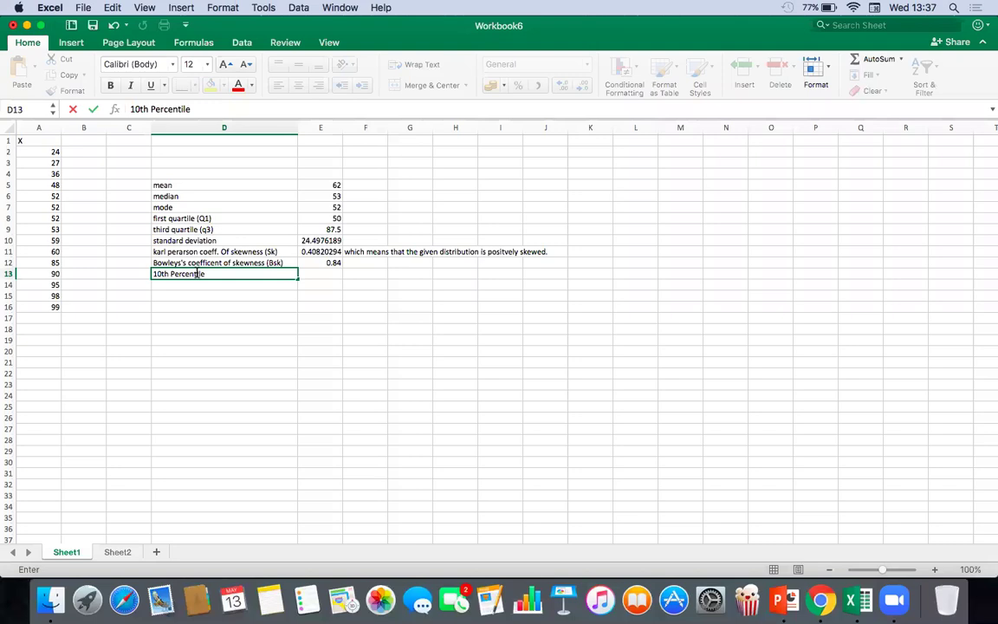
type(" (P10)")
Calculate the 10th percentile of the X values in E13 with =PERCENTILE.INC(A2:A16,0.1) and recheck the formula.
left_click(328, 274)
type("=")
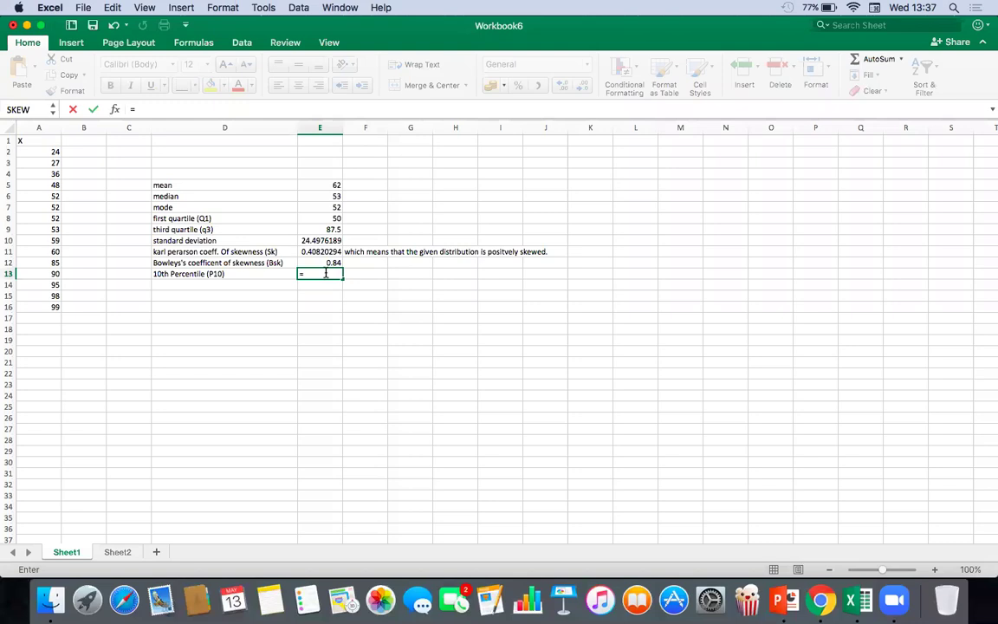
type("per")
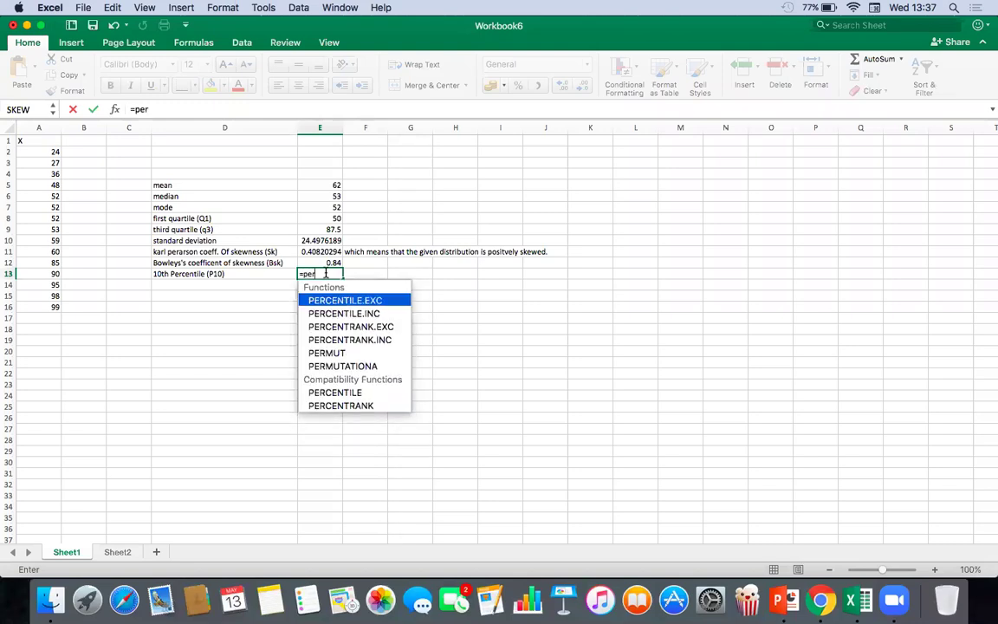
double_click(376, 316)
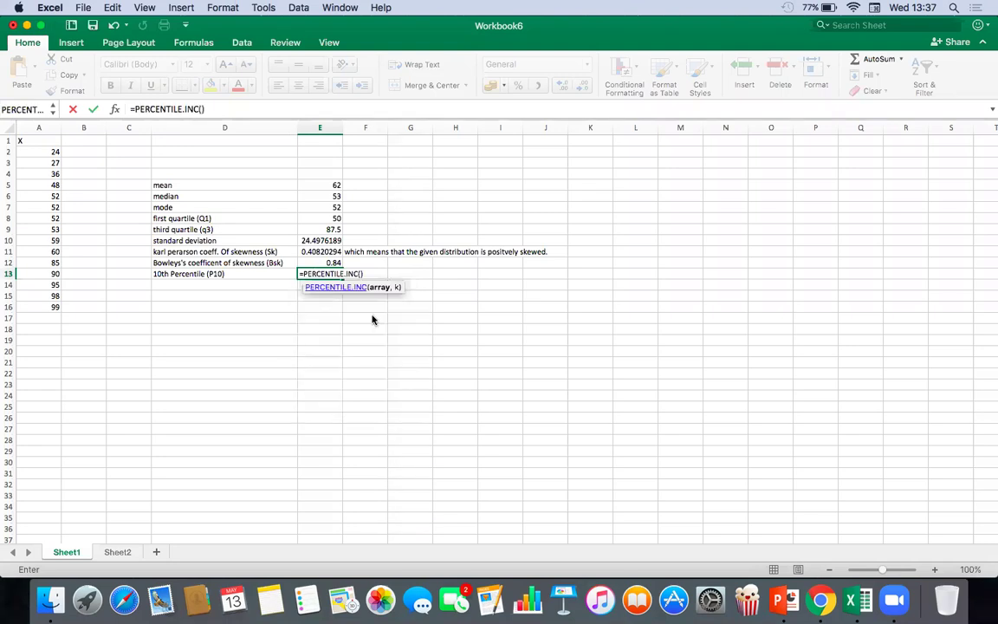
left_click(52, 153)
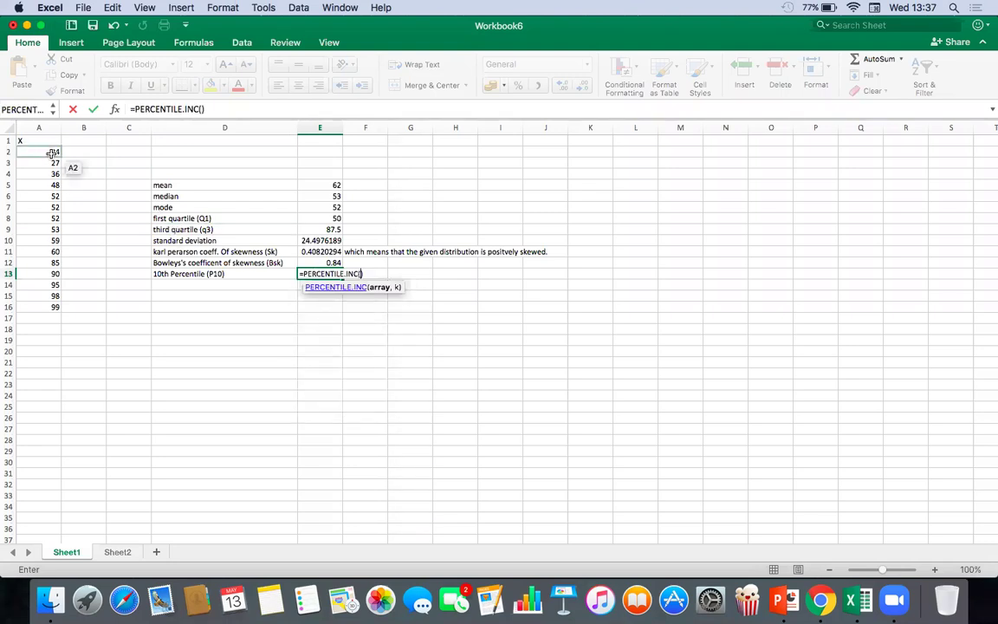
type(":")
left_click(53, 307)
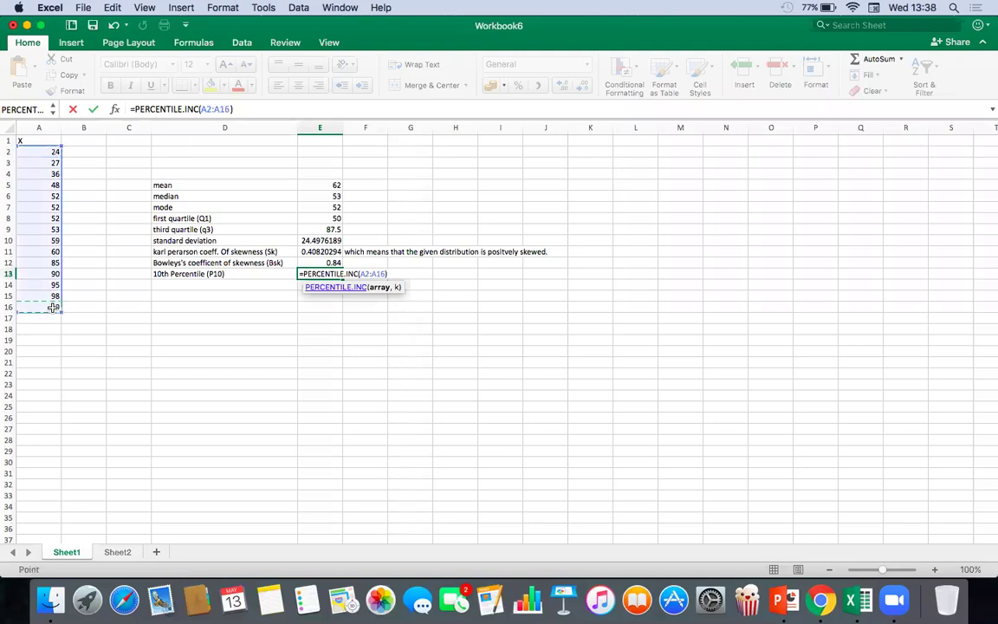
type(",")
type("0.1)")
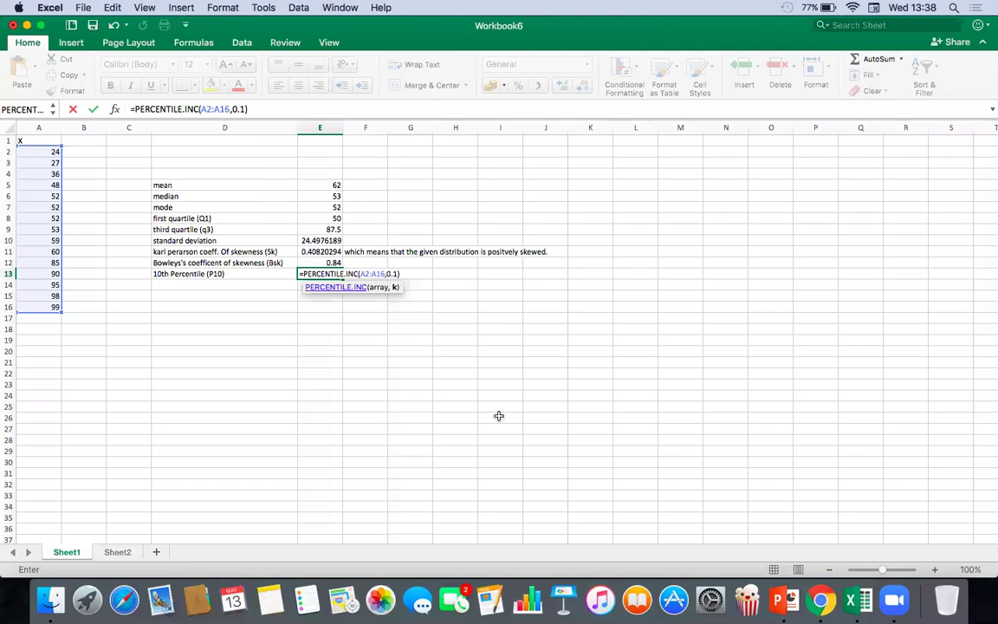
key("Return")
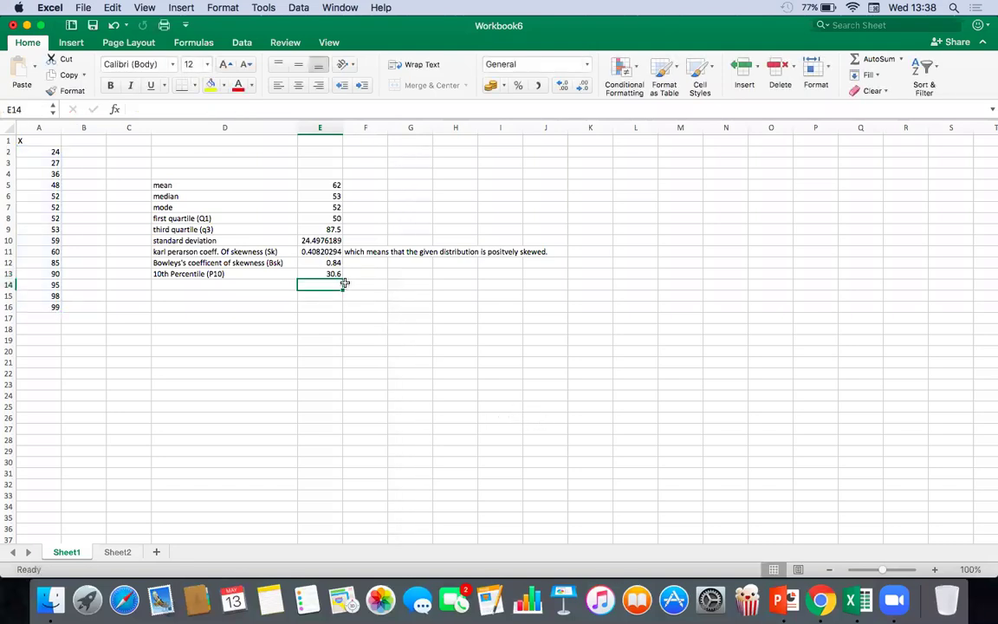
key("Up")
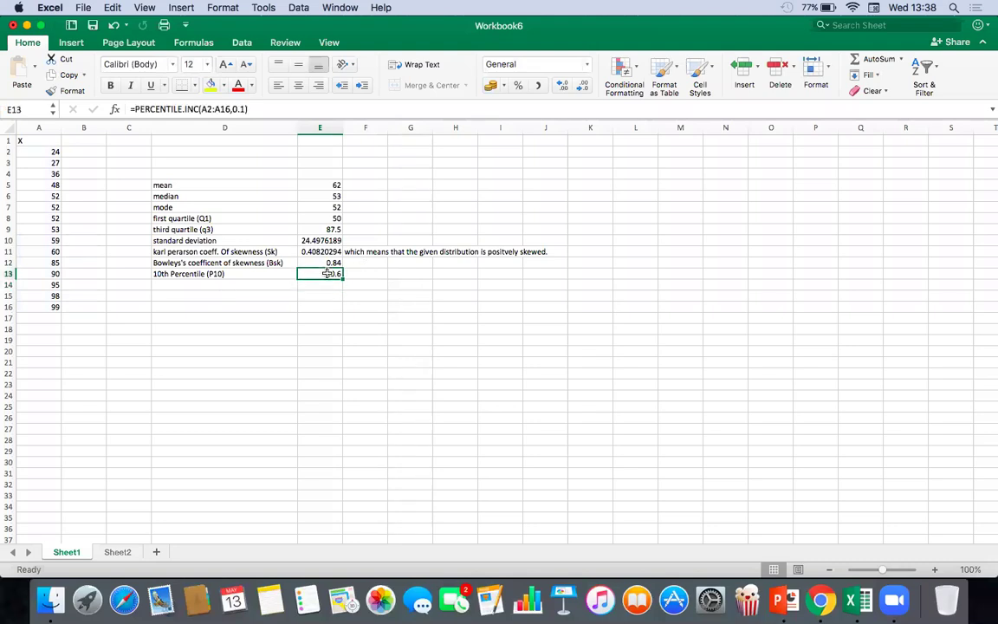
Label D14 as "90th percentile (P90)" below the 10th percentile label.
left_click(200, 286)
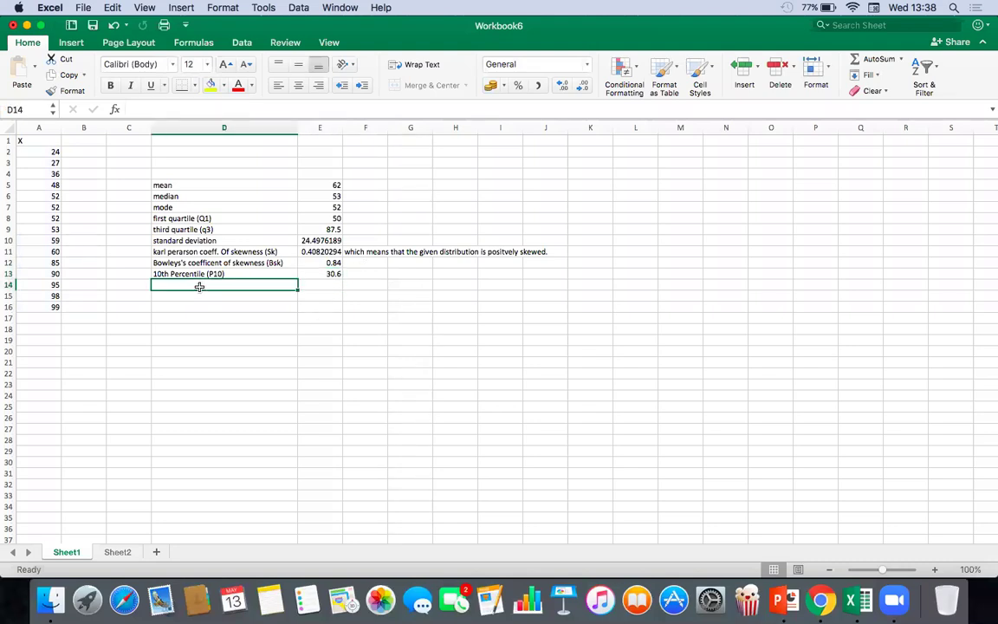
type("90th per")
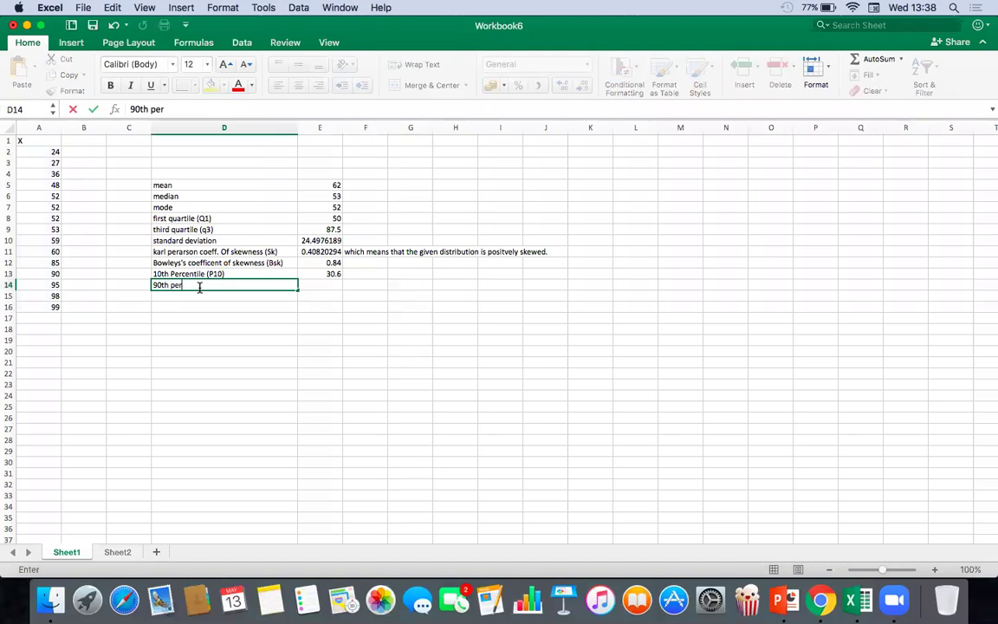
type("centile (P90)")
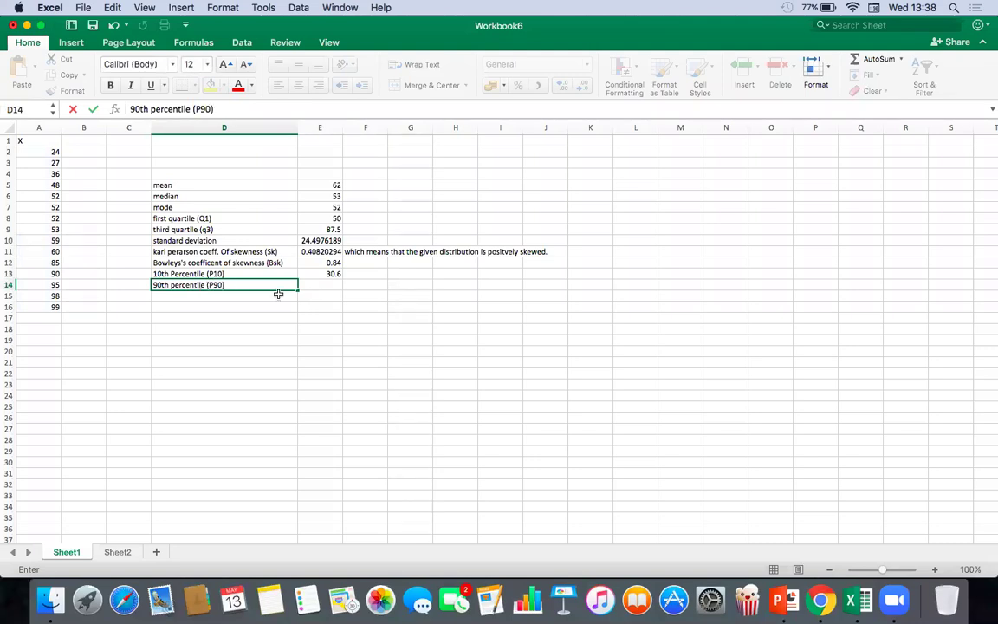
Calculate the 90th percentile of the X values in E14 with =PERCENTILE.INC(A2:A16,0.9).
left_click(327, 287)
type("=per")
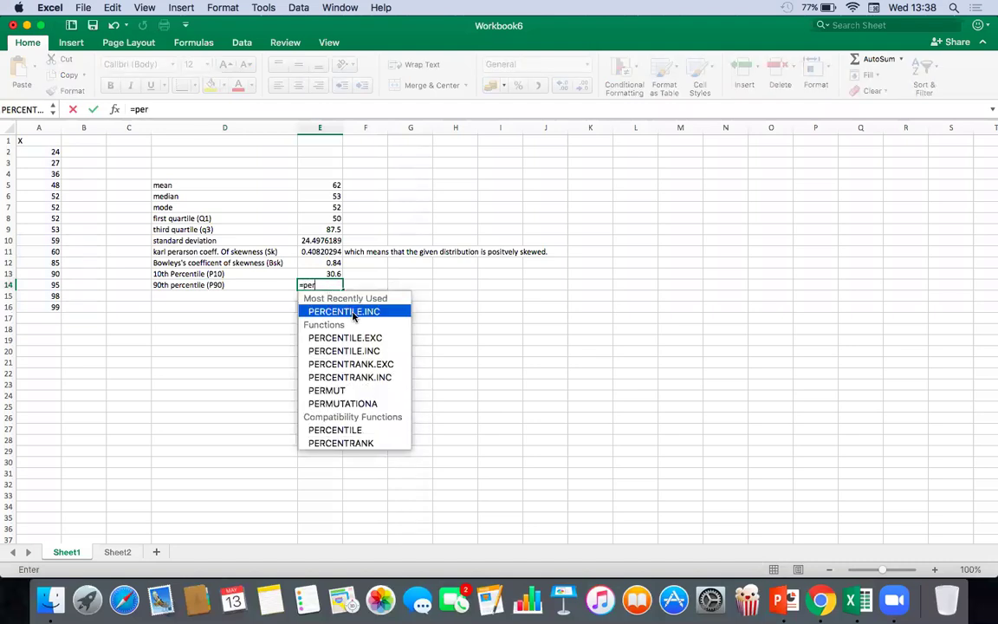
double_click(344, 311)
left_click(40, 151)
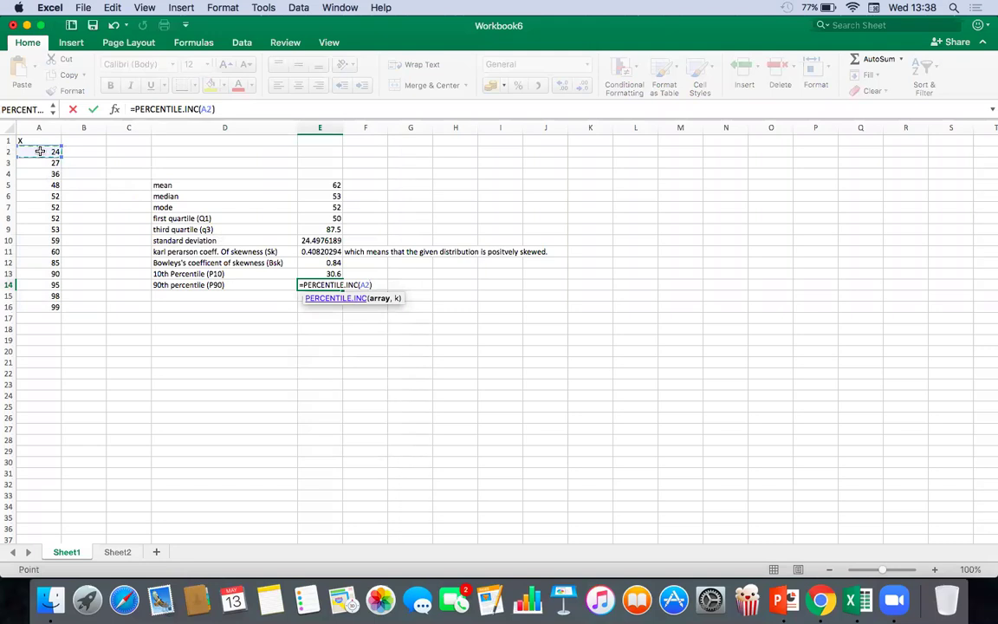
type(":")
left_click(40, 308)
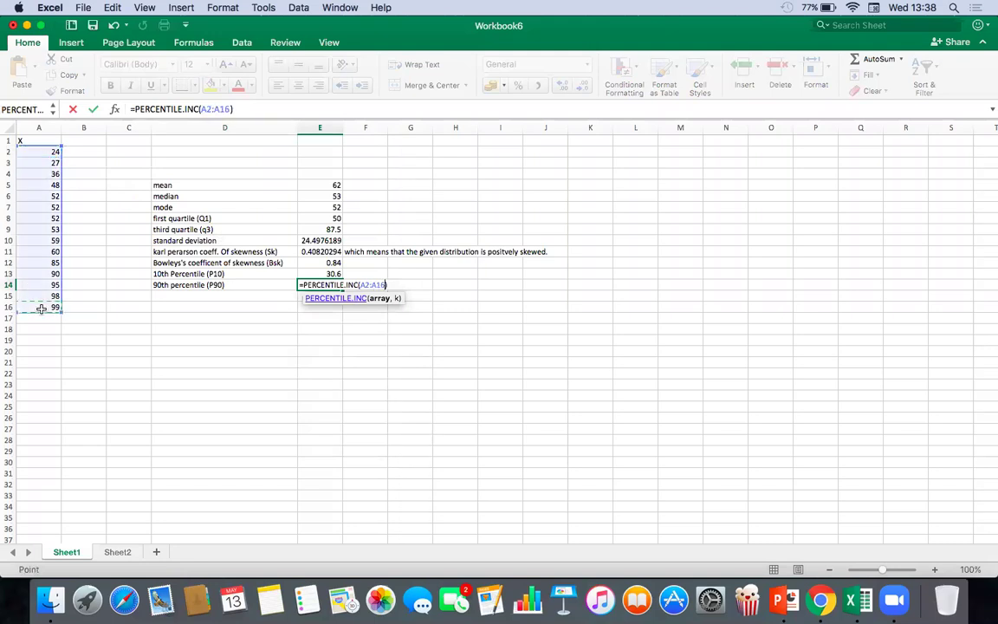
type(",0.9")
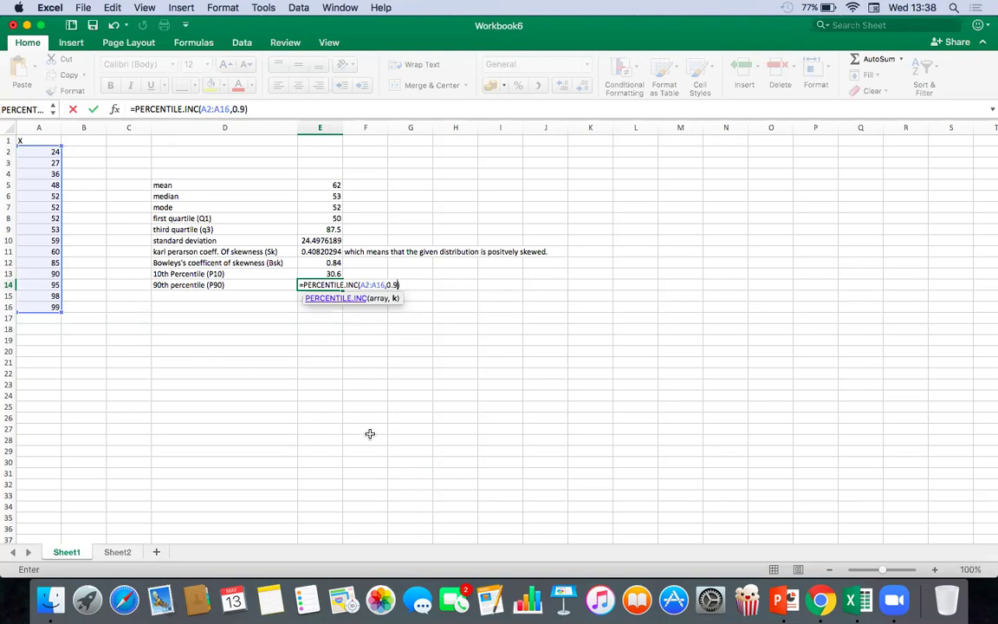
key("Return")
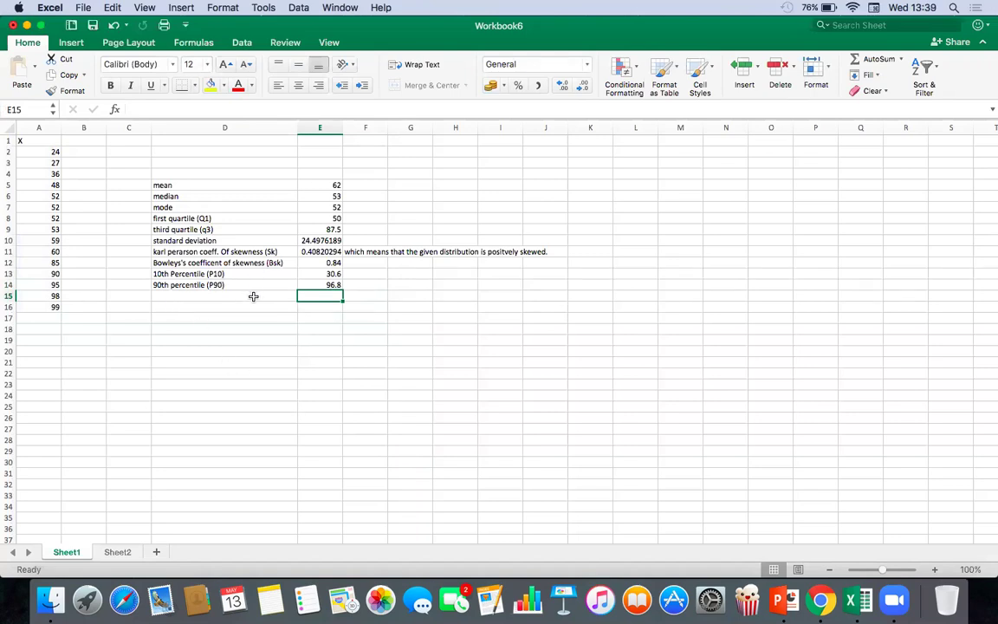
left_click(184, 308)
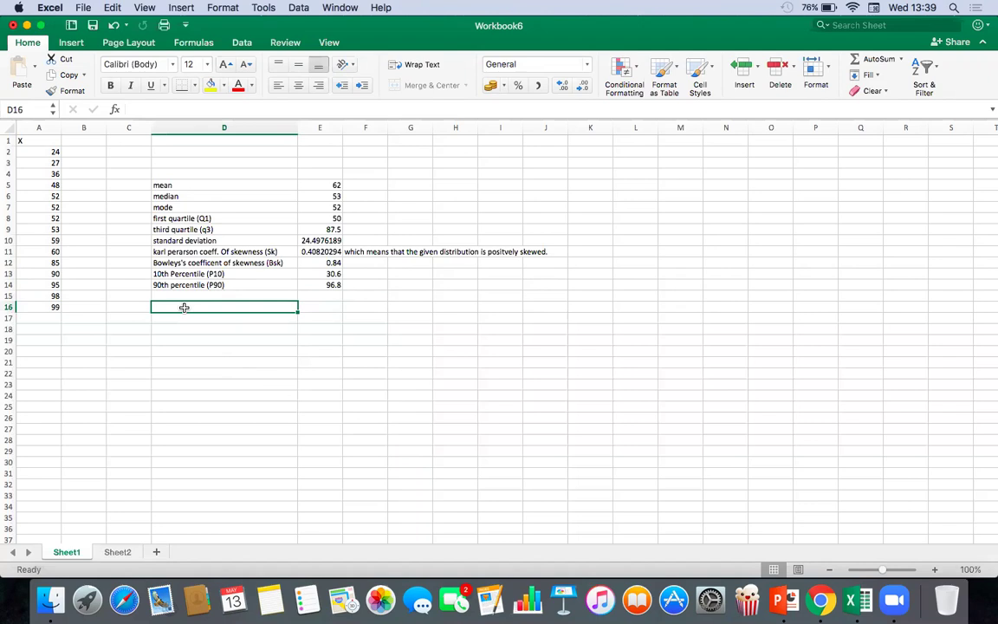
Label D16 as "kurtosis (k)", leaving a blank row below the 90th percentile label.
type("kurto")
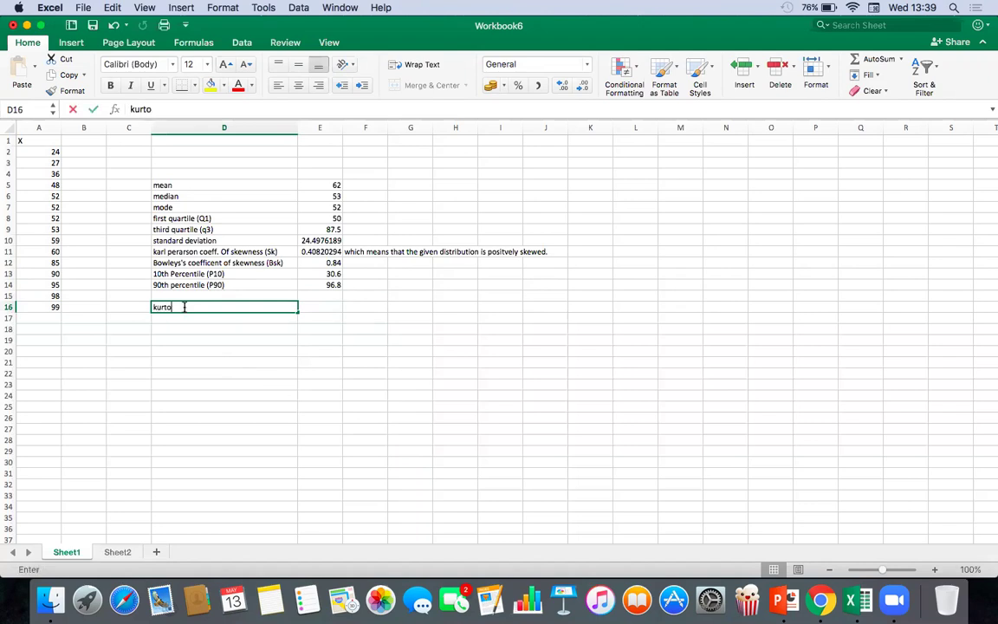
type("sis (k)")
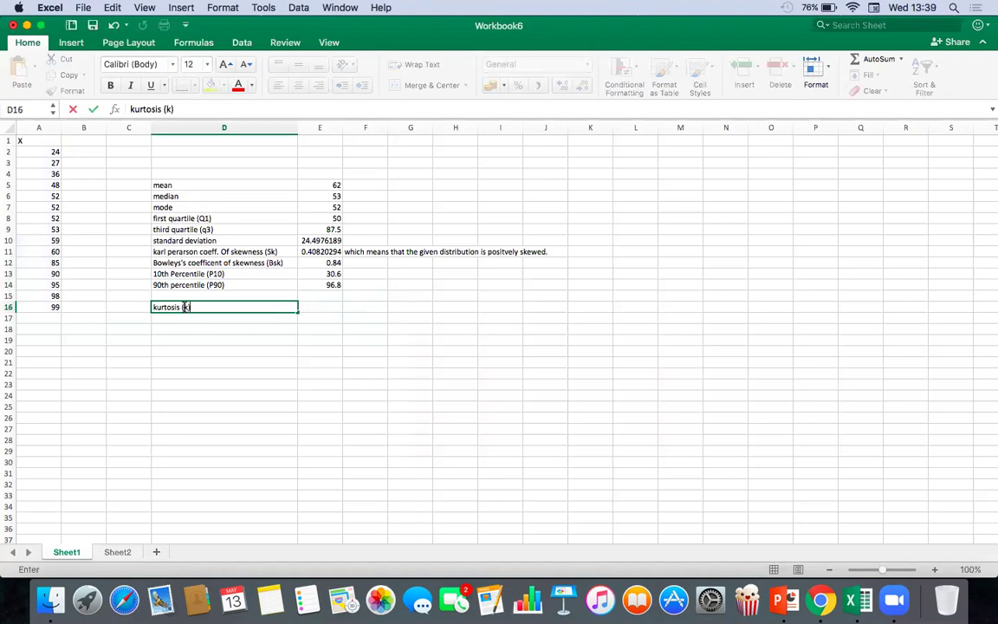
Calculate the kurtosis in E16 from the quartiles and percentiles with =0.5*(E9-E8)/(E14-E13).
left_click(327, 307)
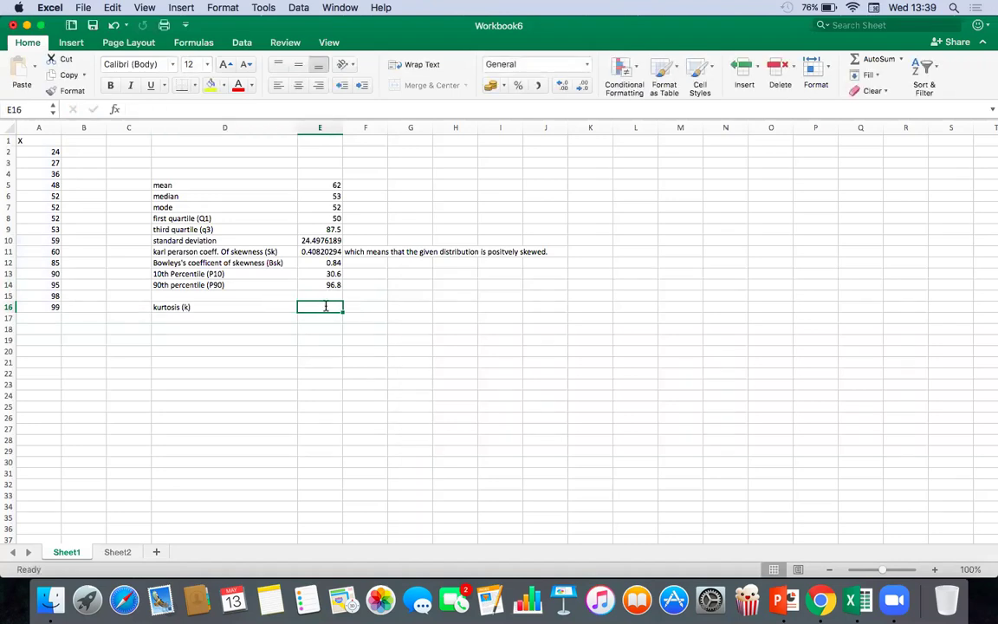
type("=")
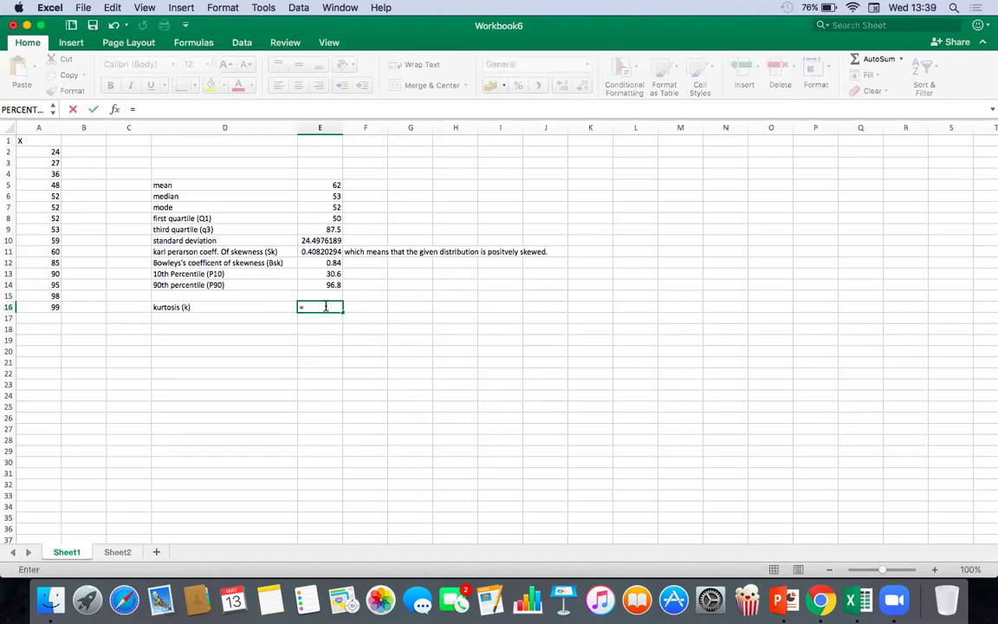
type("0.5*(")
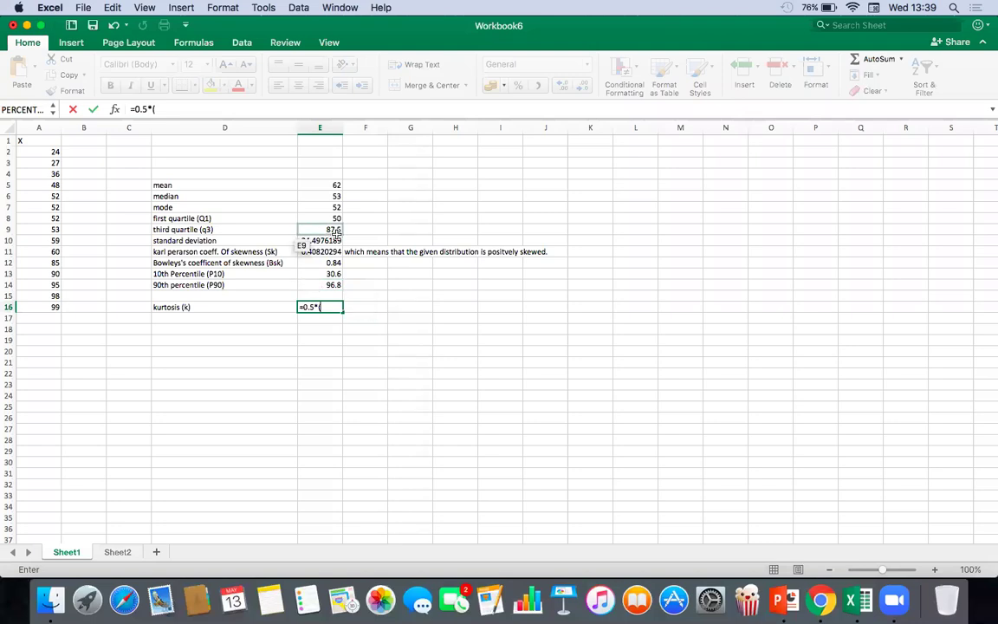
left_click(331, 229)
type("-")
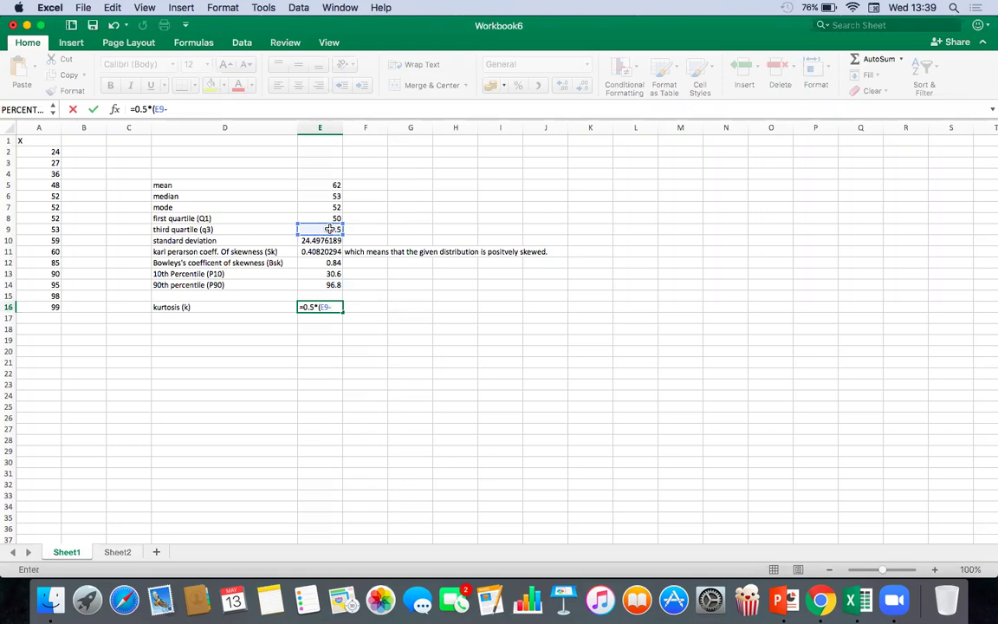
left_click(335, 218)
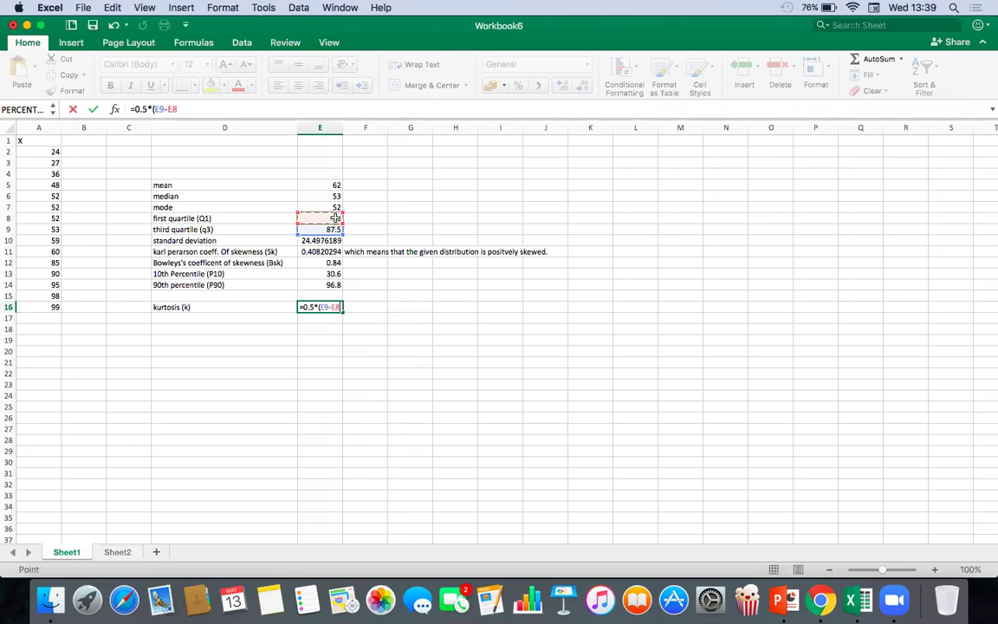
type(")/(")
left_click(334, 284)
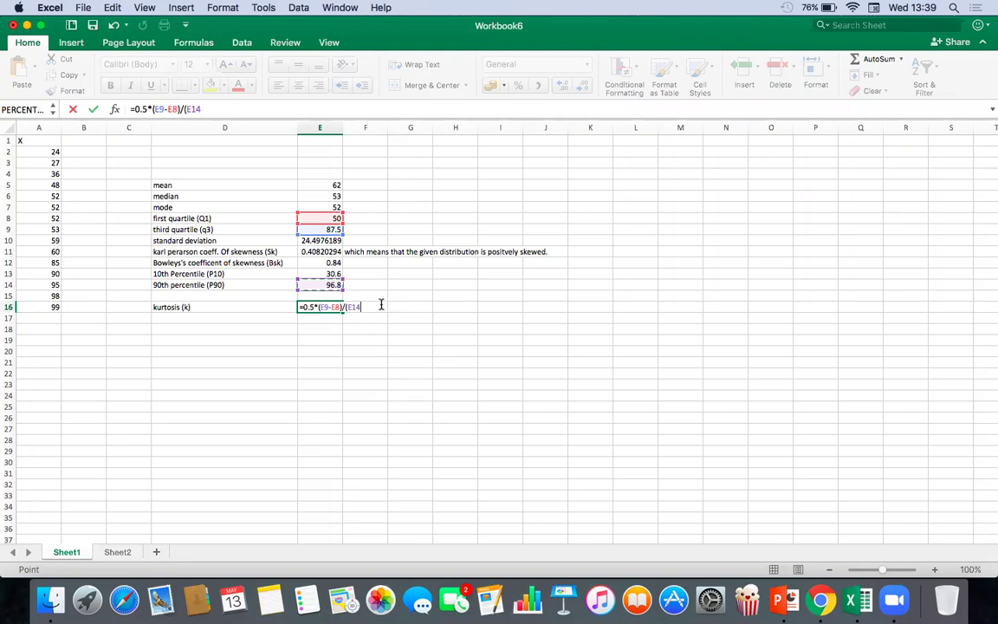
type("-")
left_click(321, 275)
type(")")
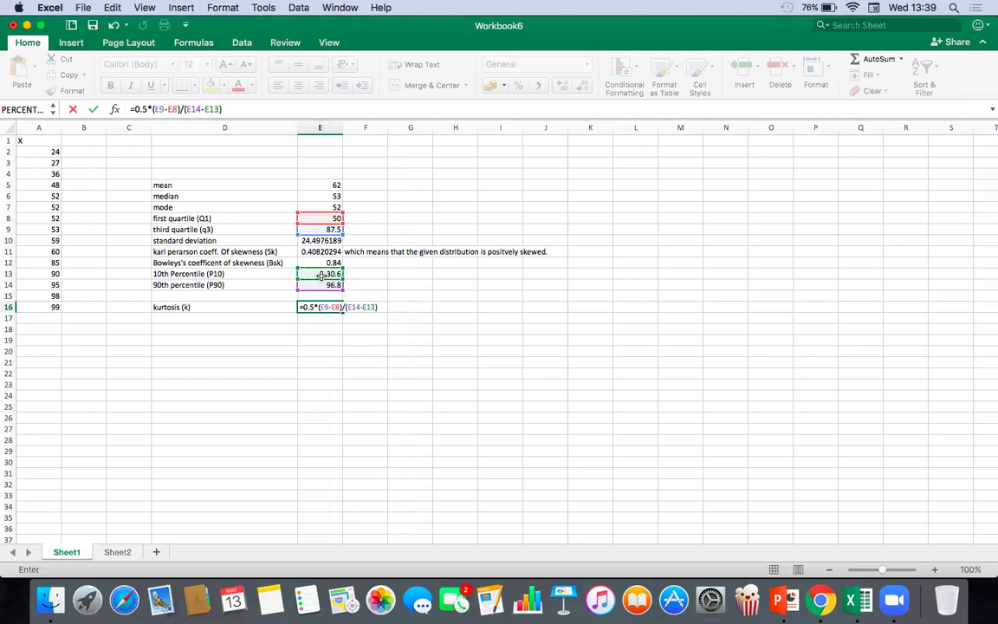
key("Return")
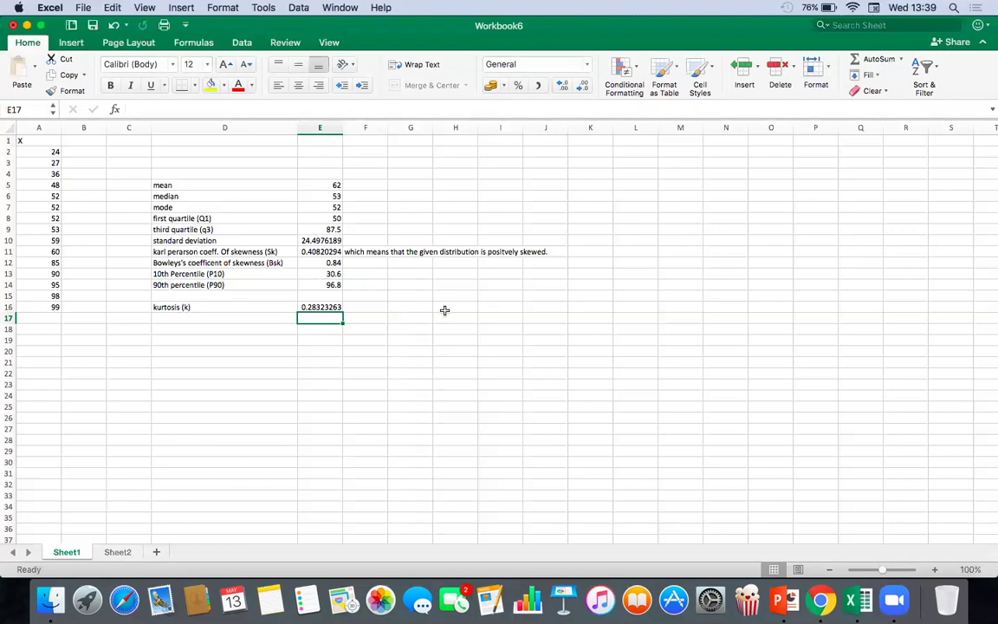
Enter in F16 the interpretation "which means that the given distribution is leptokurtic because the value of k is greater than 0.263".
left_click(356, 308)
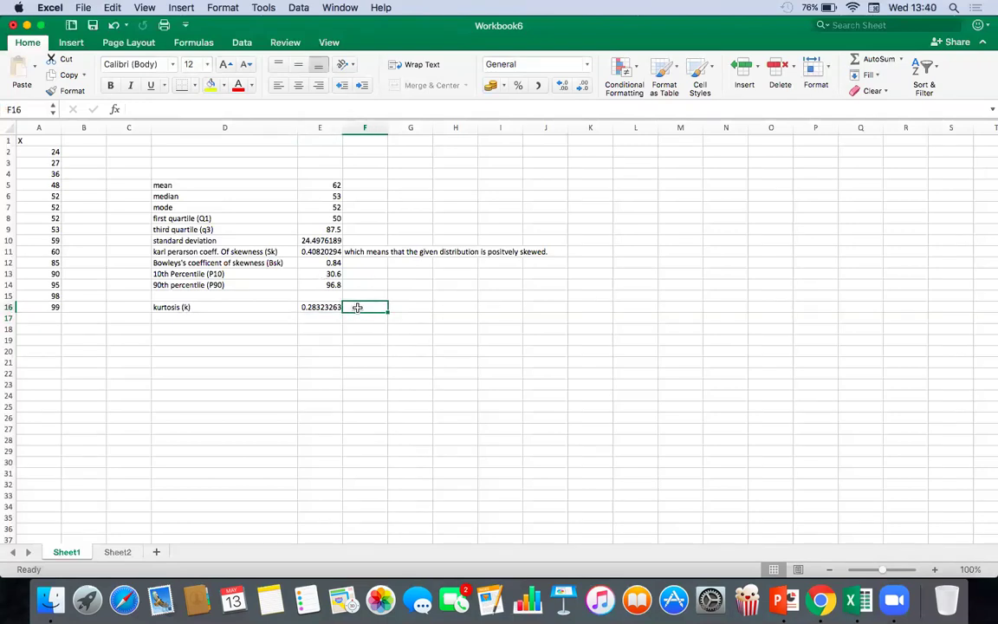
type("wh")
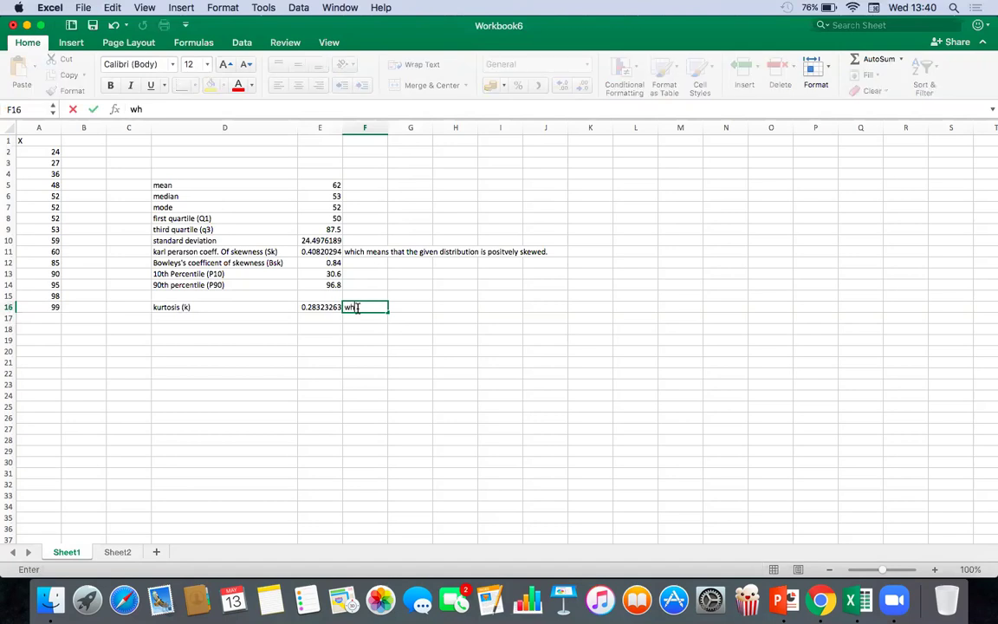
type("ich means that ")
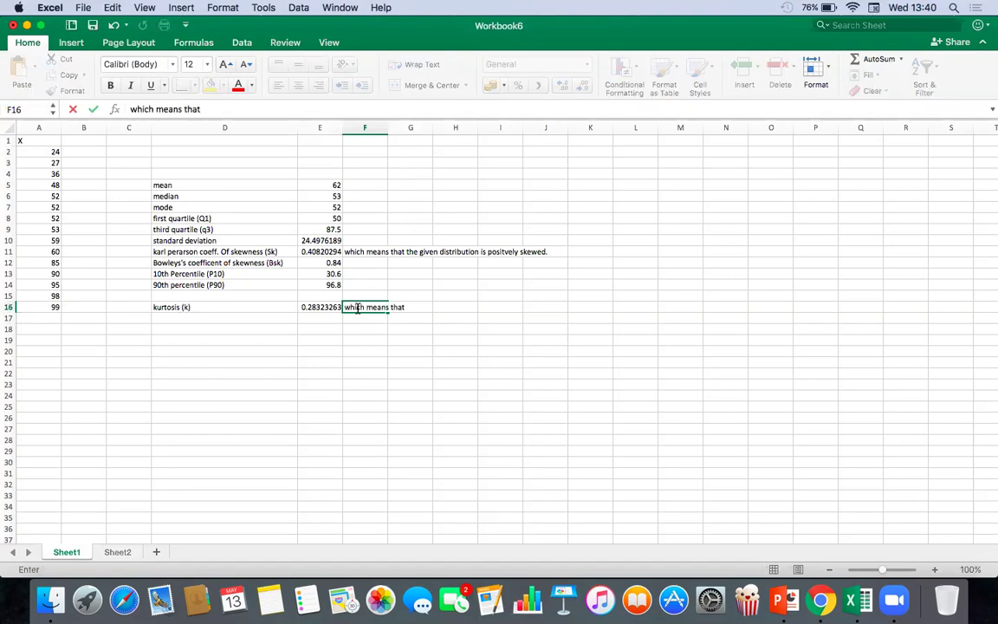
type("the given distrib")
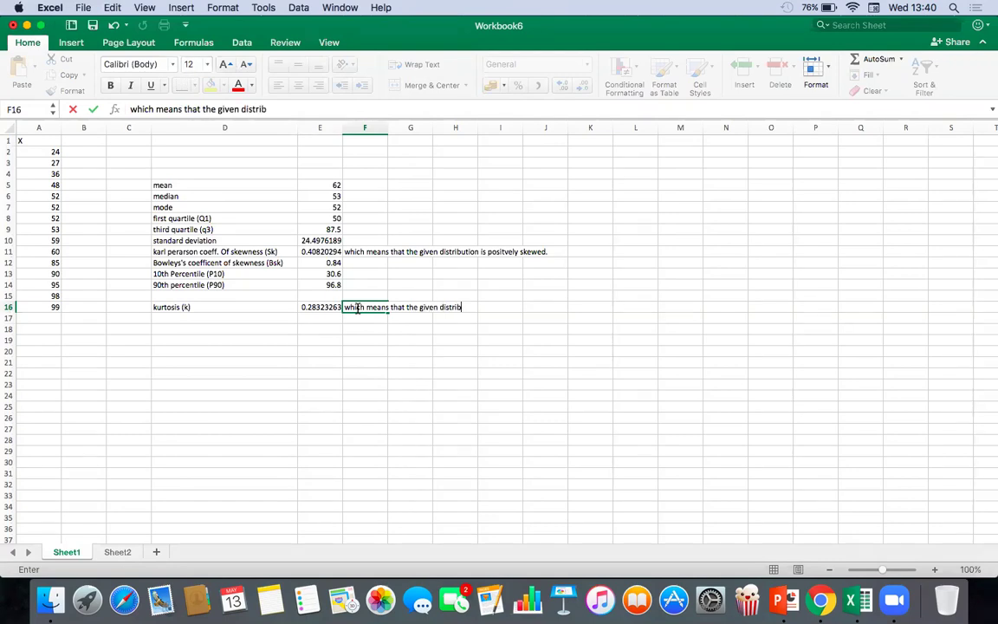
type("ution is lepto")
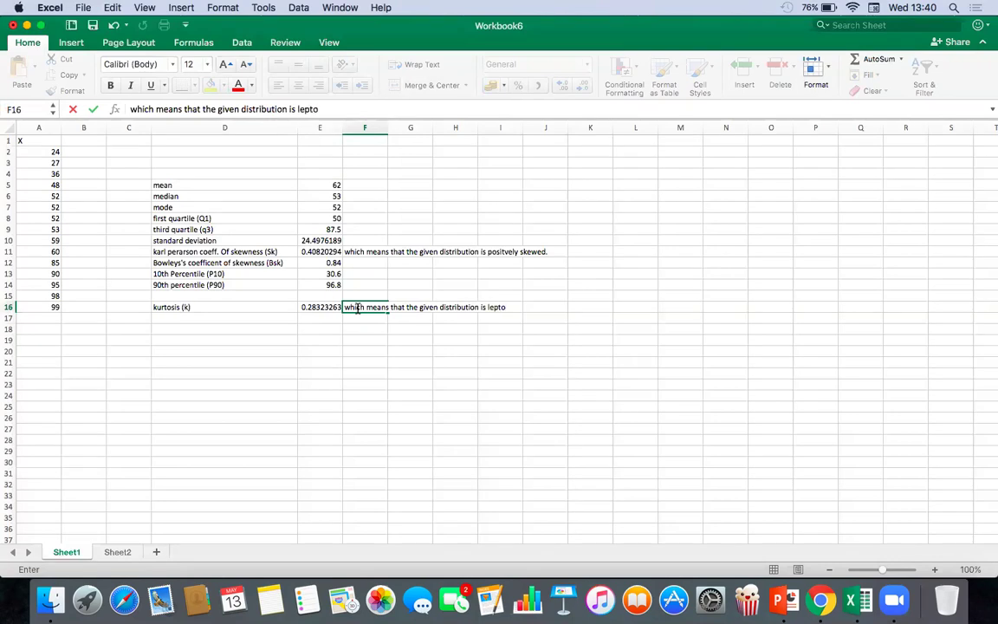
type("kurtic because")
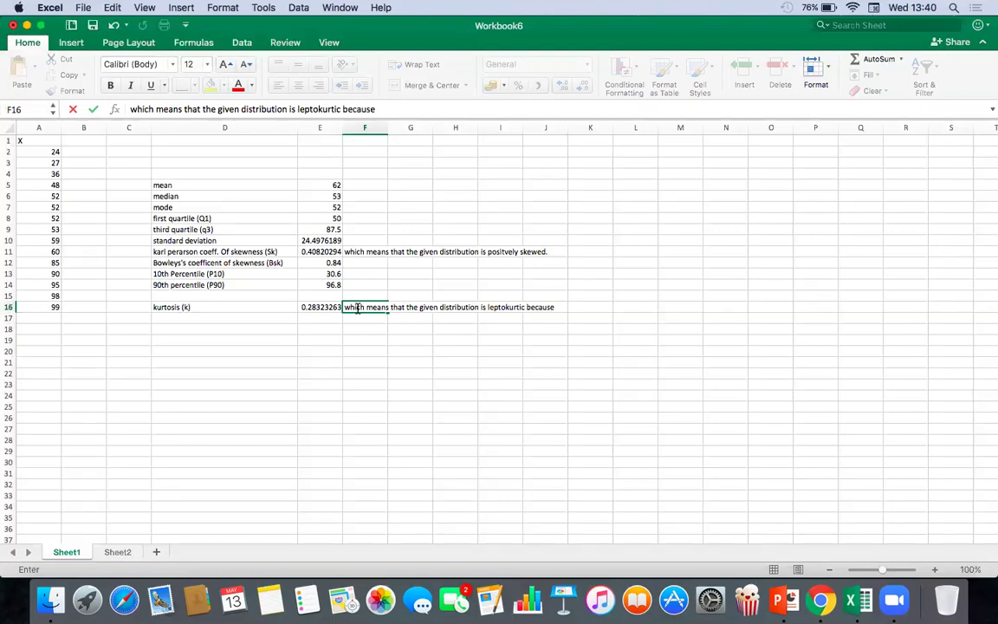
type(" the value of k is gere")
key("BackSpace")
key("BackSpace")
type("reater than 0.")
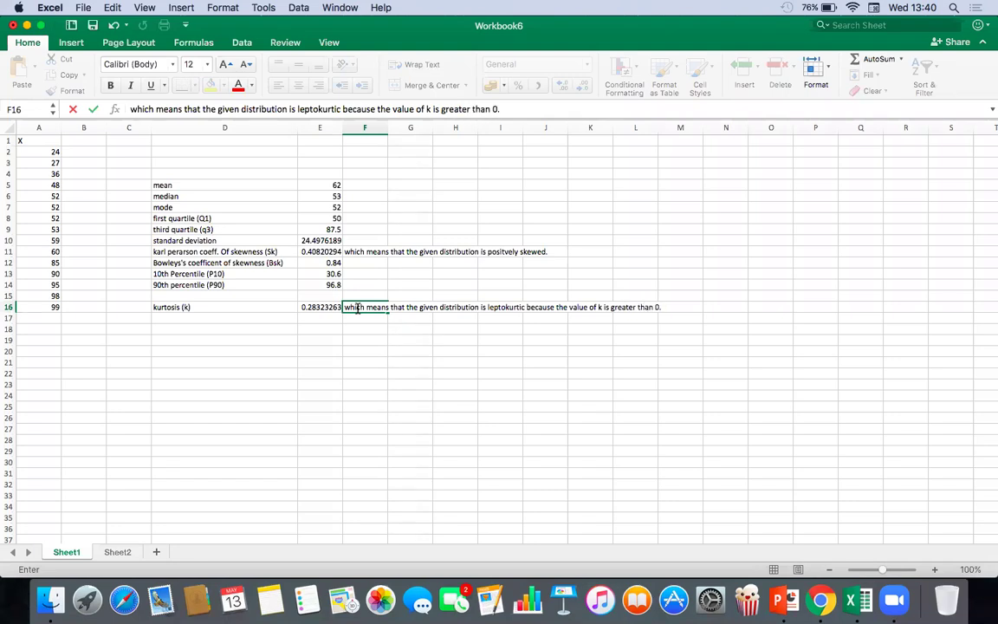
type("263")
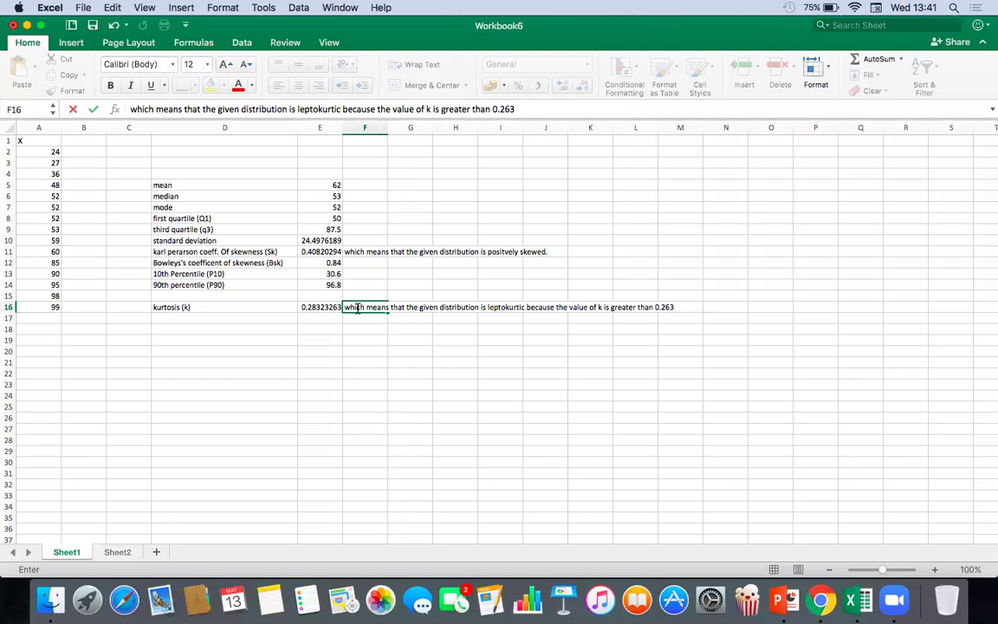
left_click(196, 251)
left_click(204, 262)
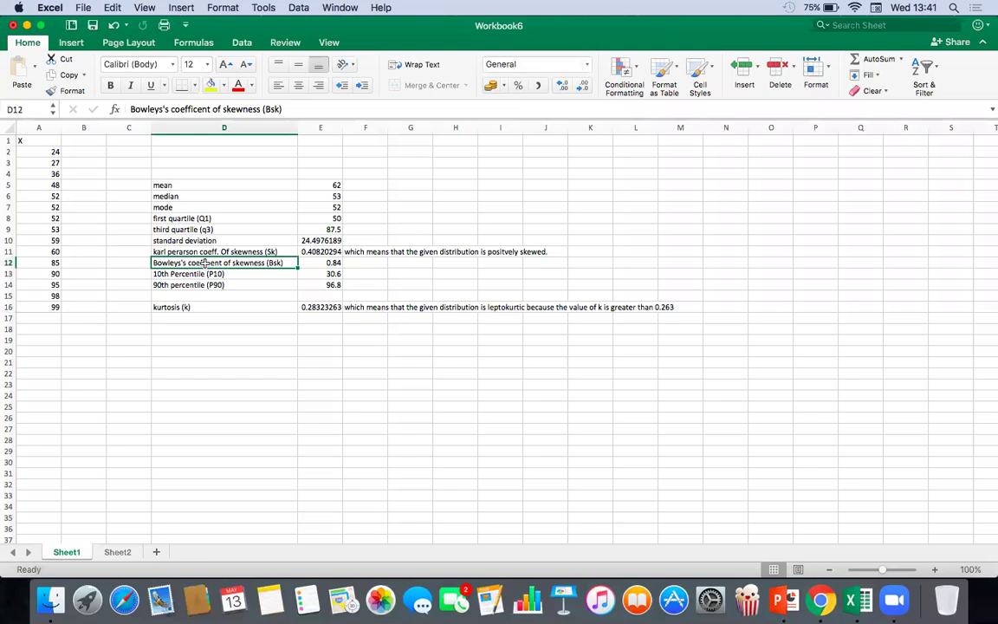
left_click(189, 309)
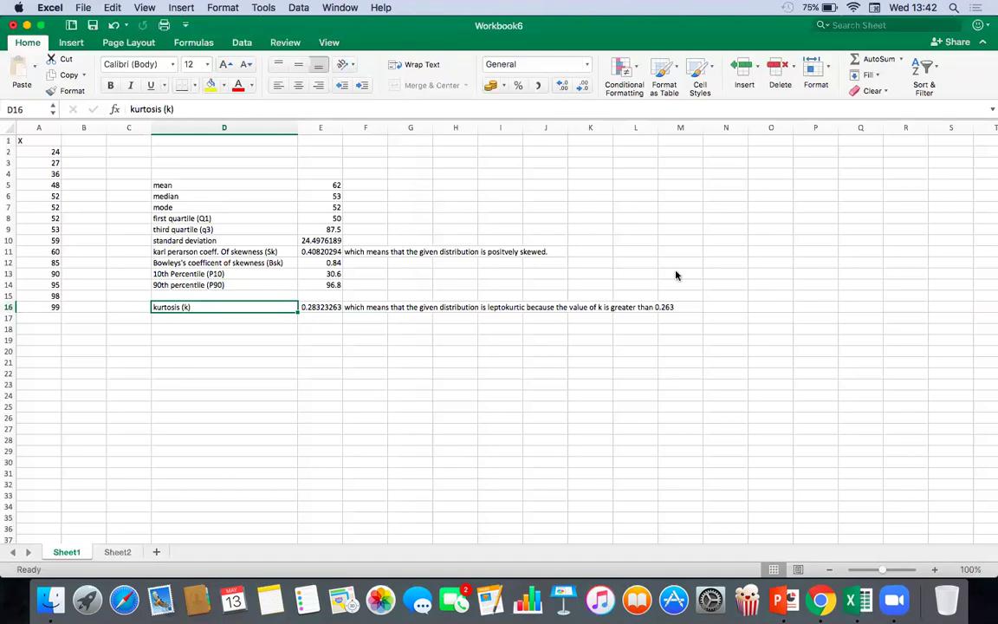
left_click(724, 263)
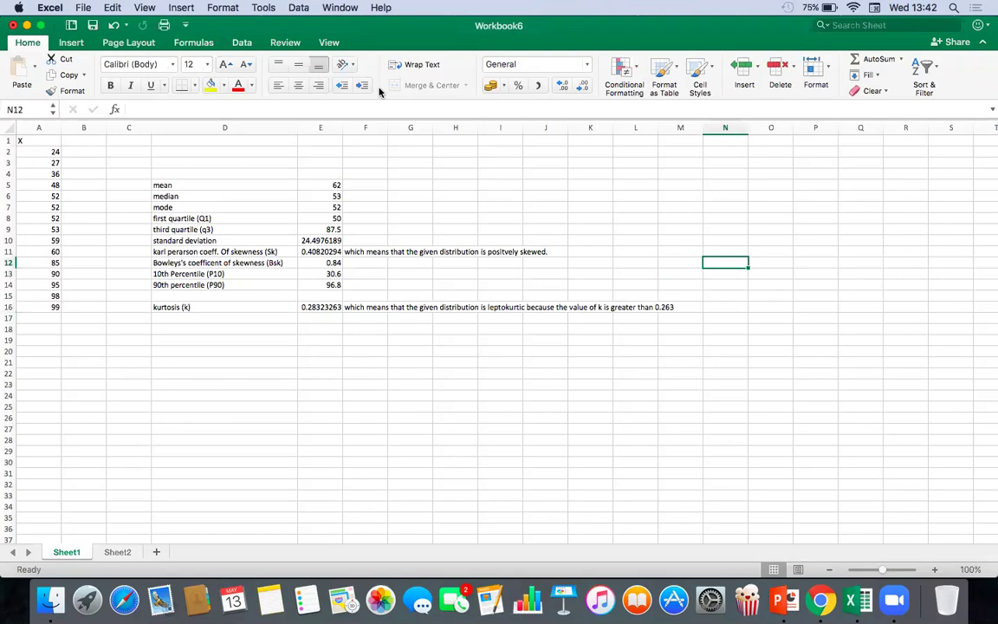